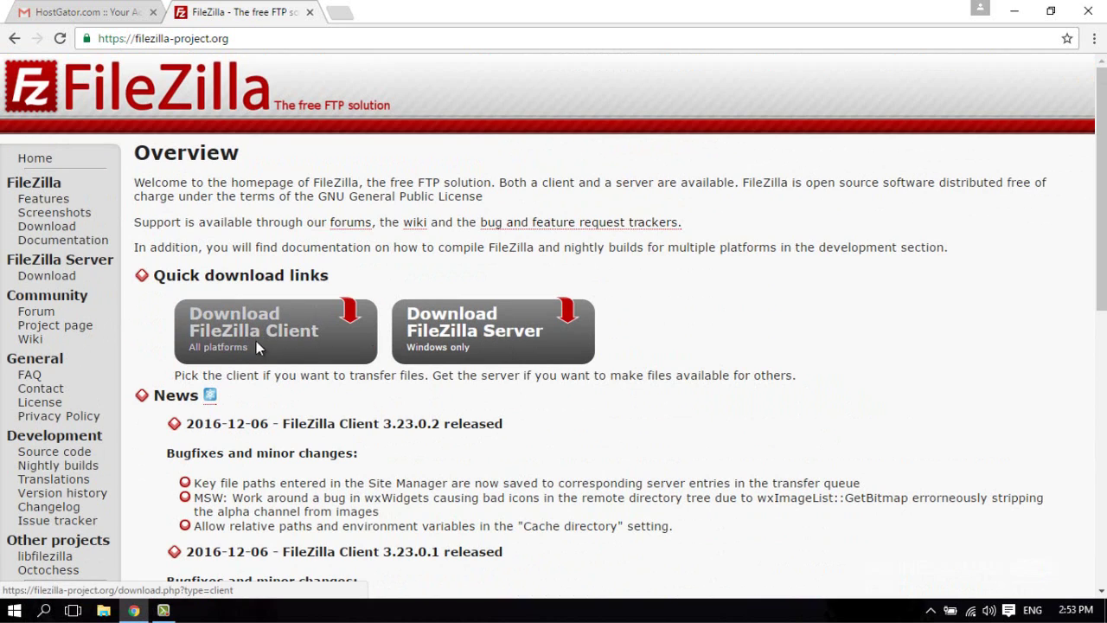
- Download the 64-bit Windows version of FileZilla Client from the FileZilla website
click(272, 329)
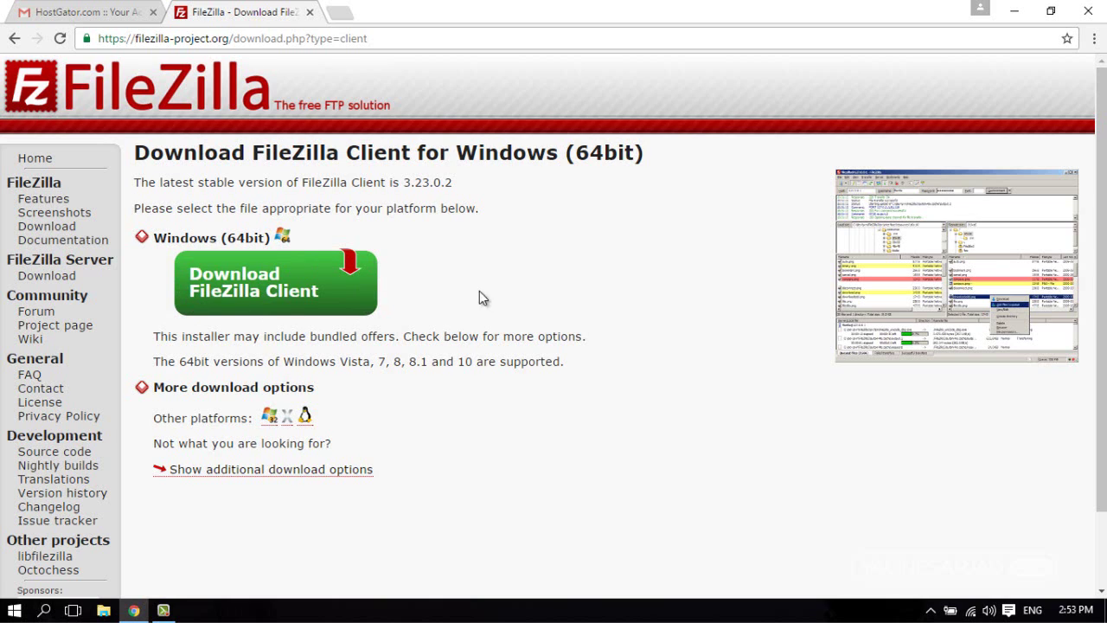
click(253, 290)
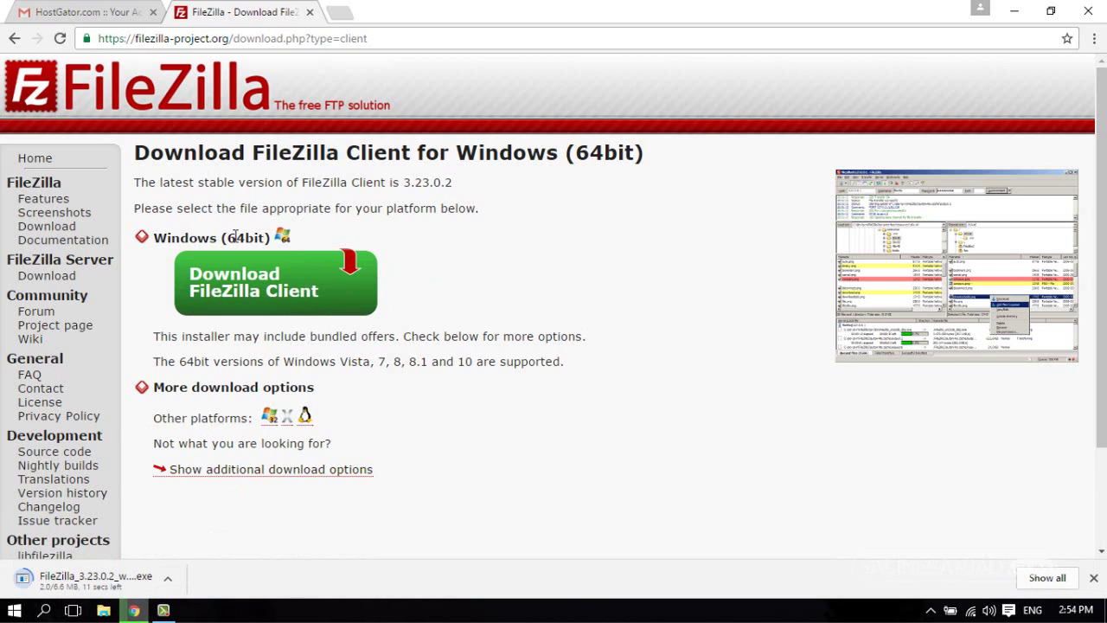
drag(228, 237, 267, 236)
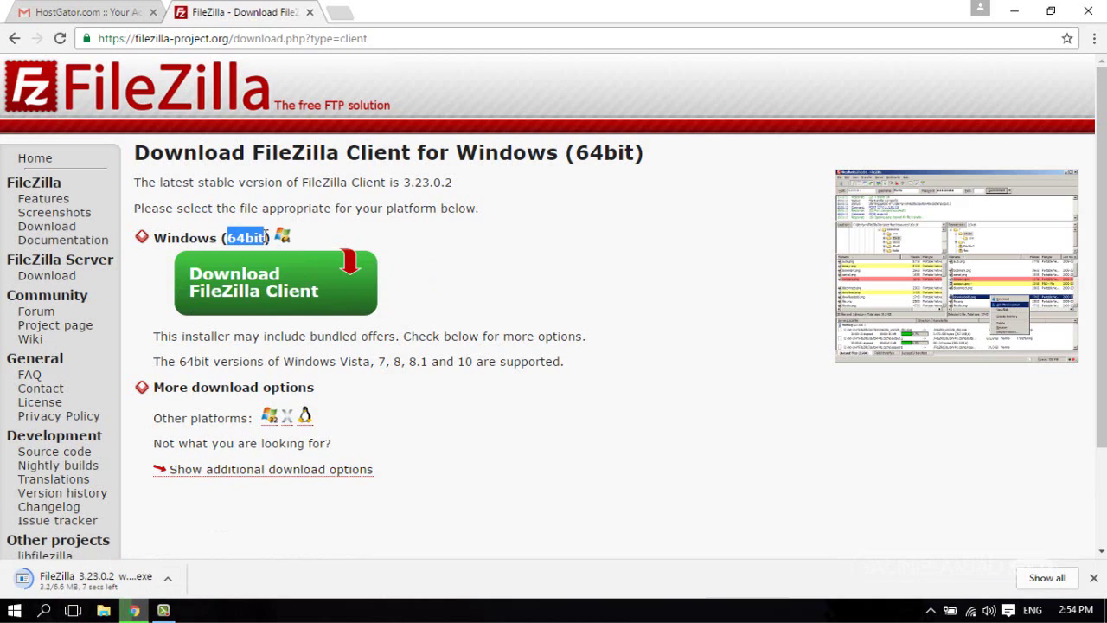
click(250, 230)
drag(245, 237, 236, 237)
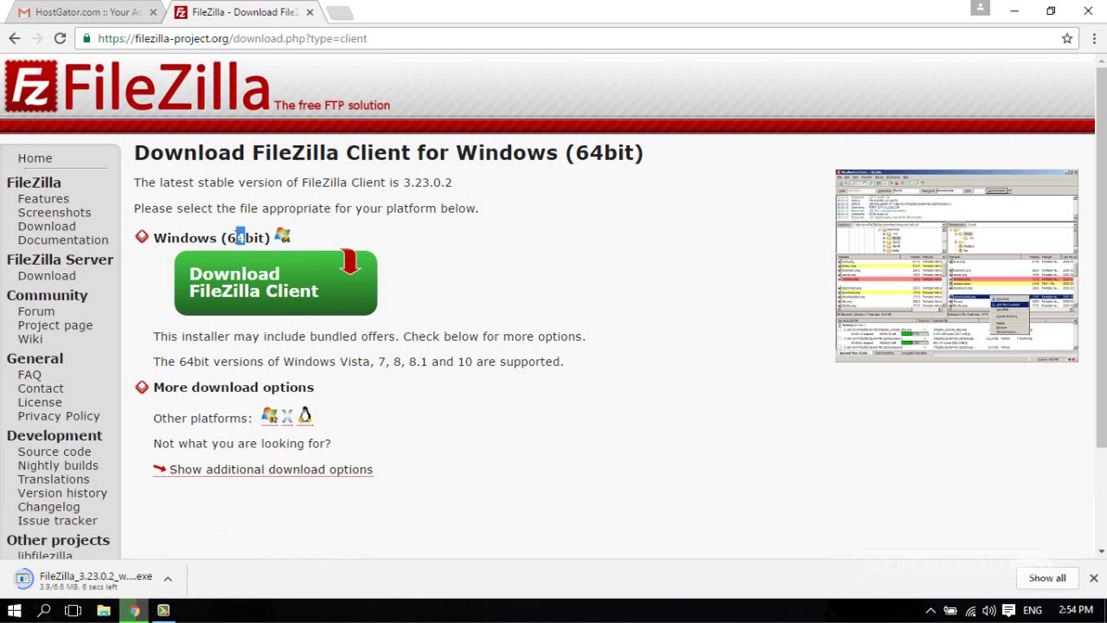
click(232, 233)
drag(246, 237, 263, 240)
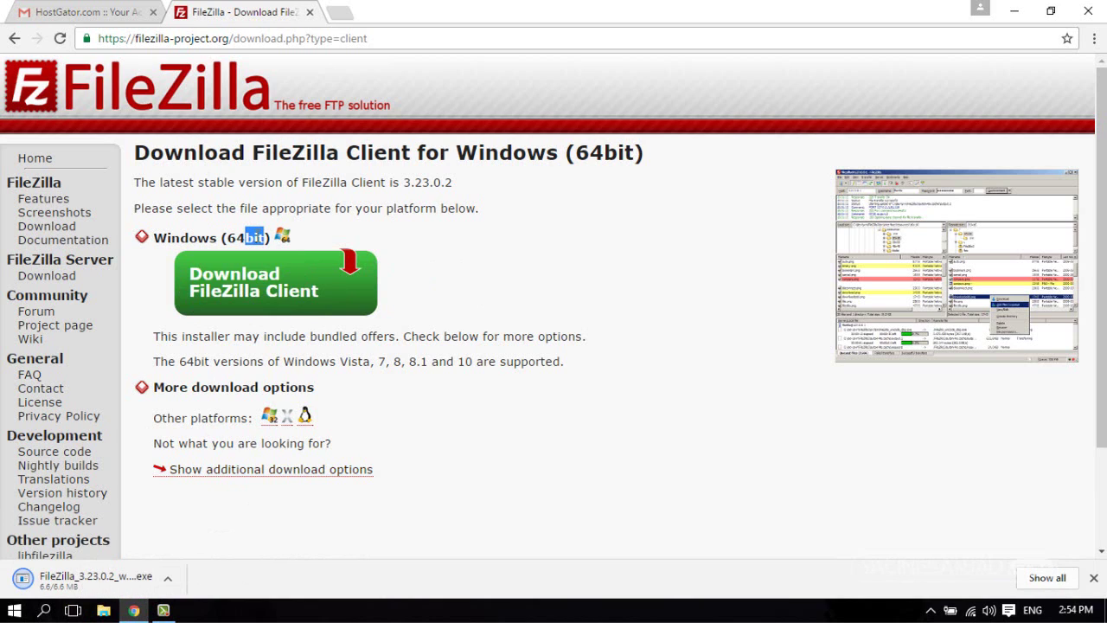
click(259, 238)
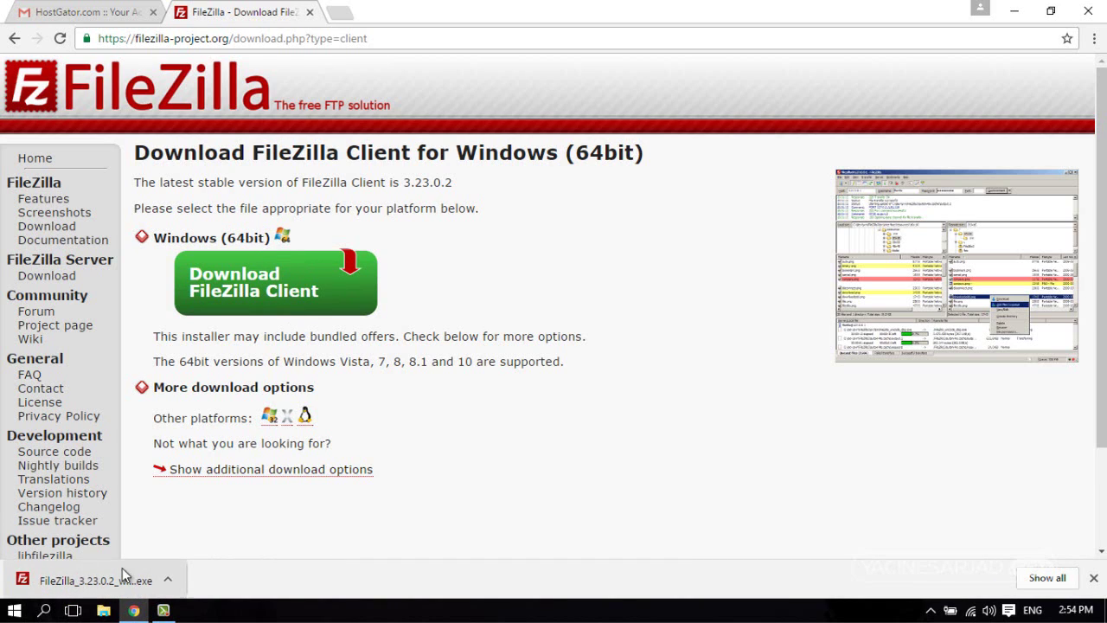
- Run the downloaded FileZilla installer, accepting the license agreement and declining the Web Companion PRO offer
click(74, 585)
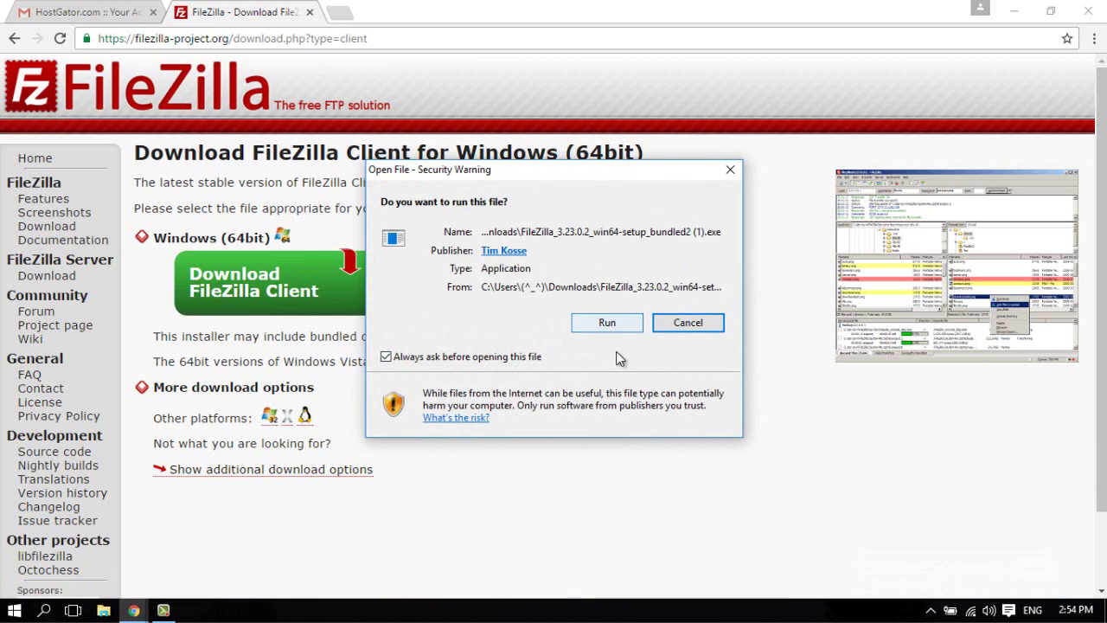
click(610, 321)
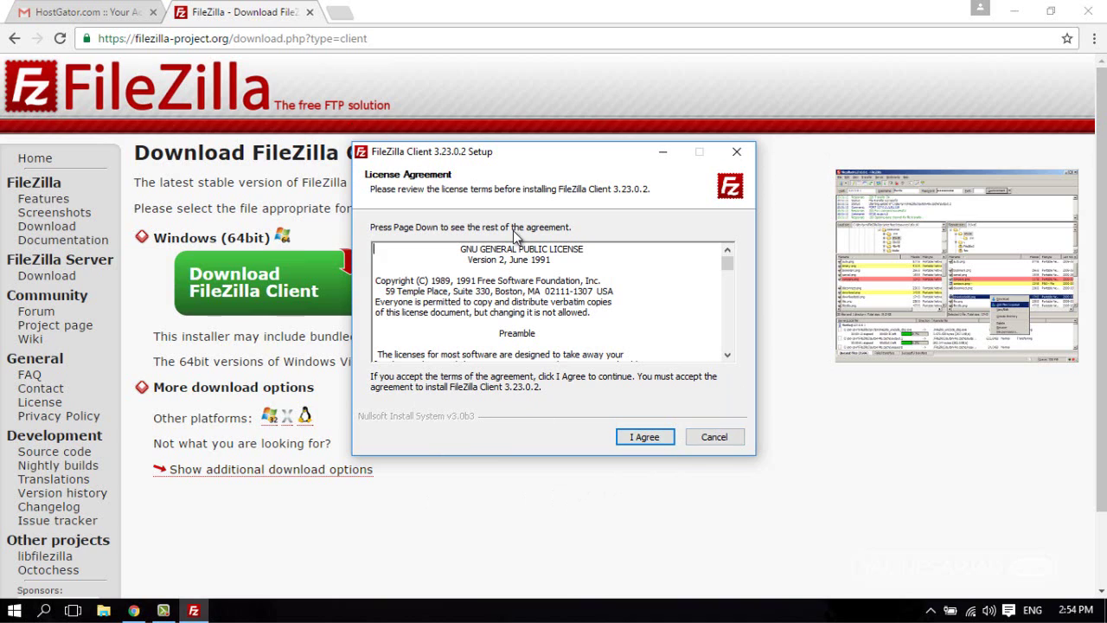
click(643, 438)
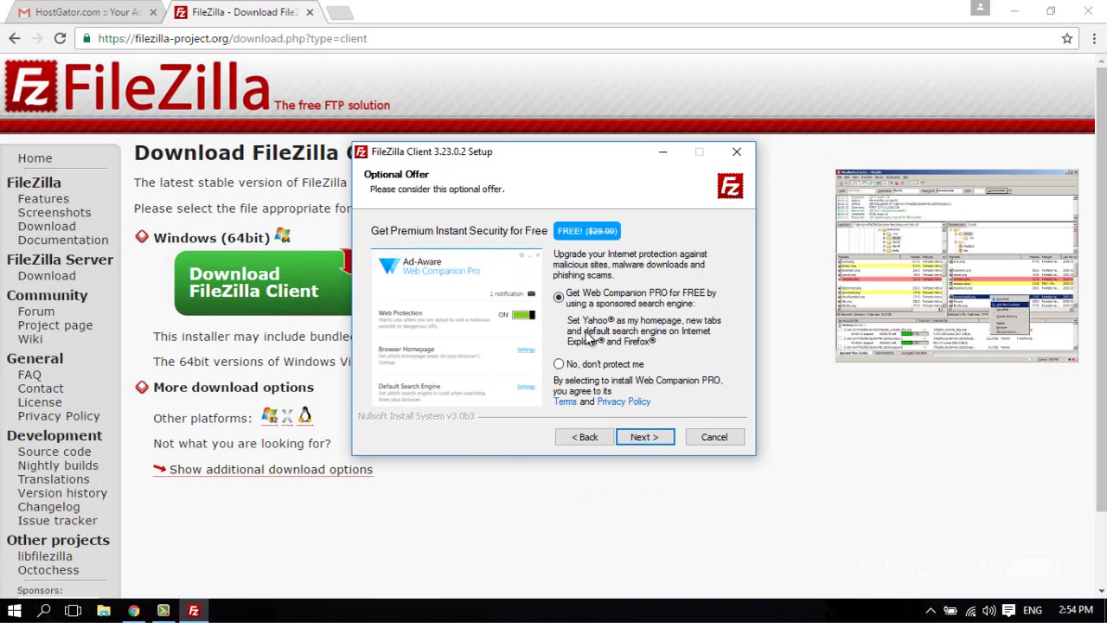
click(559, 367)
click(642, 437)
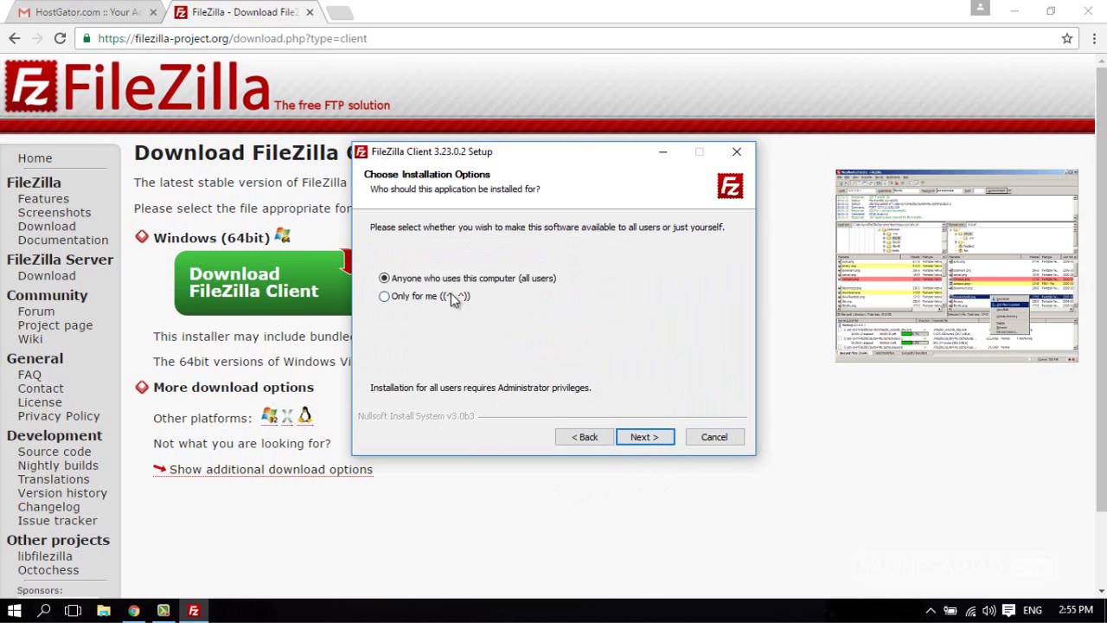
- Install FileZilla Client for all users with the default components, destination and Start Menu folder, and launch it on finishing
click(649, 438)
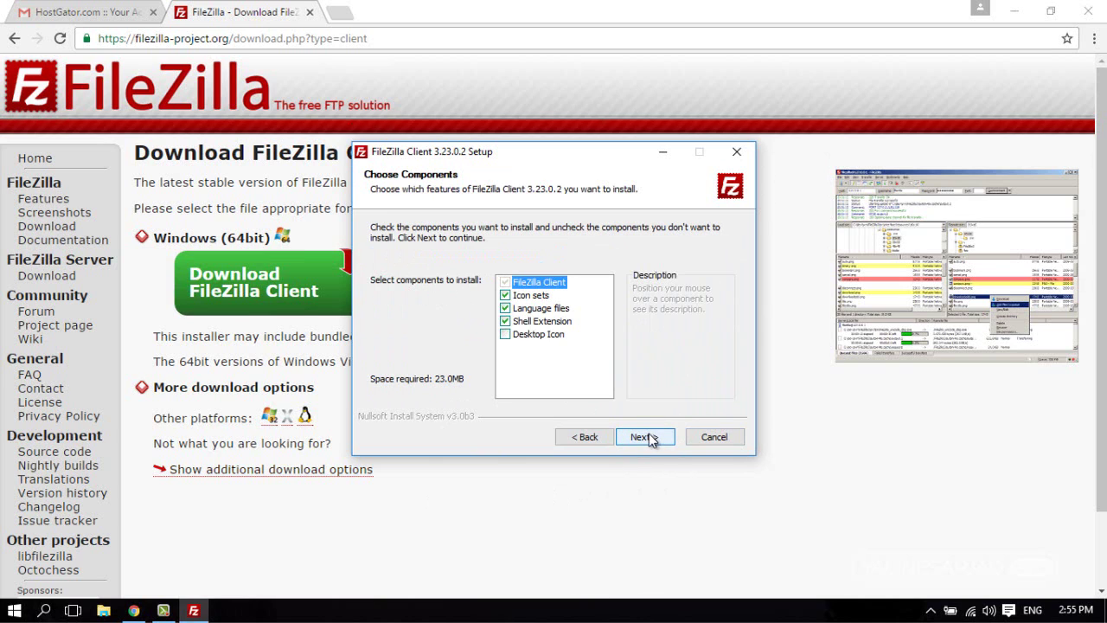
click(648, 440)
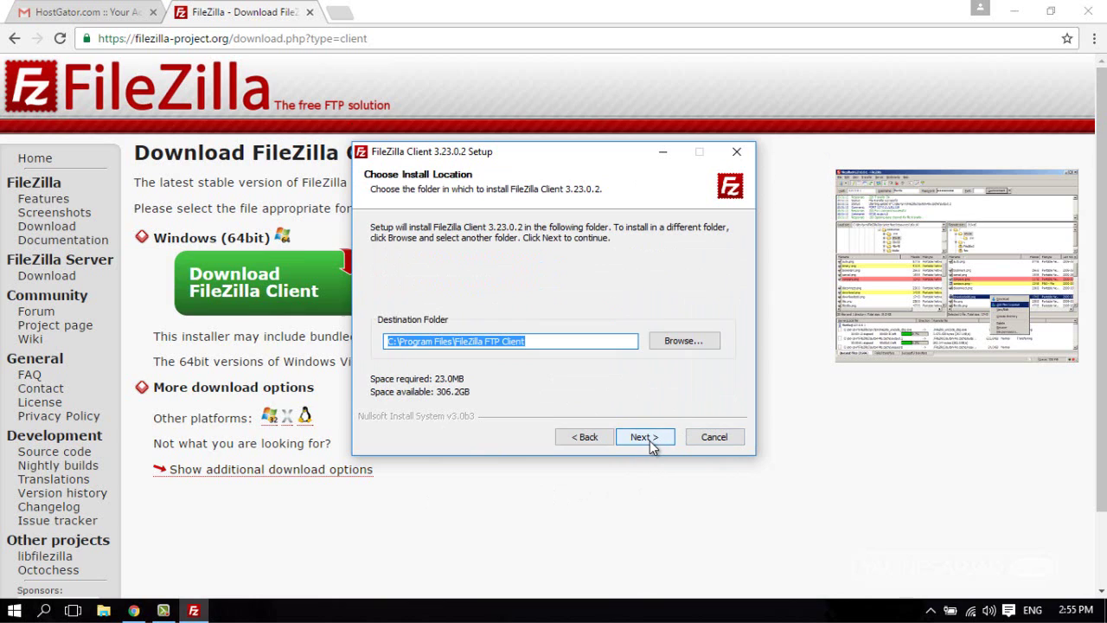
click(655, 439)
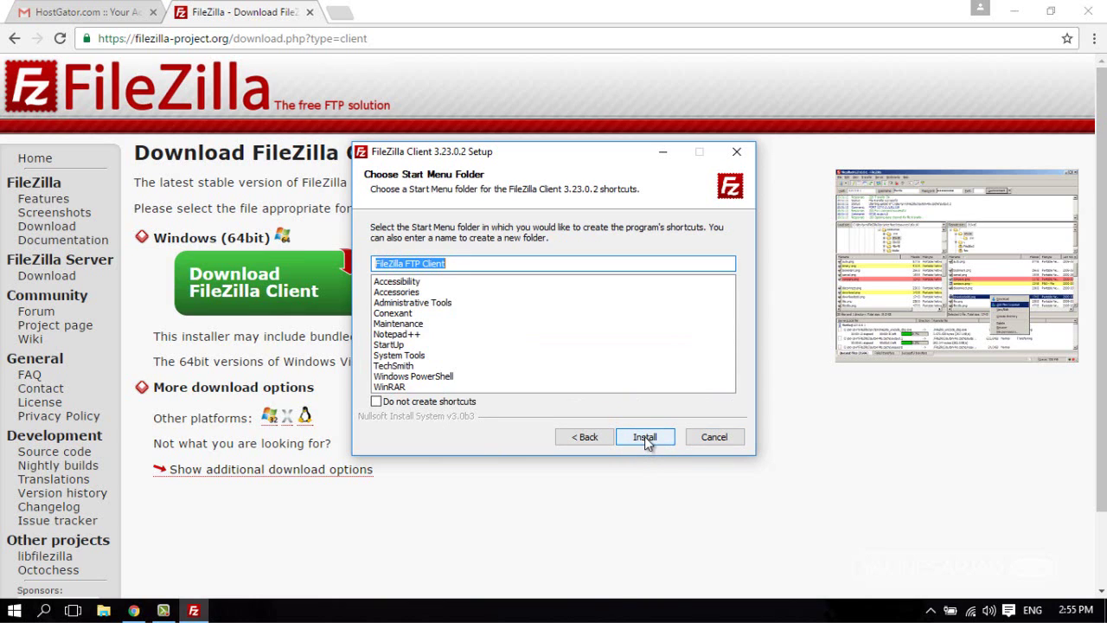
click(644, 437)
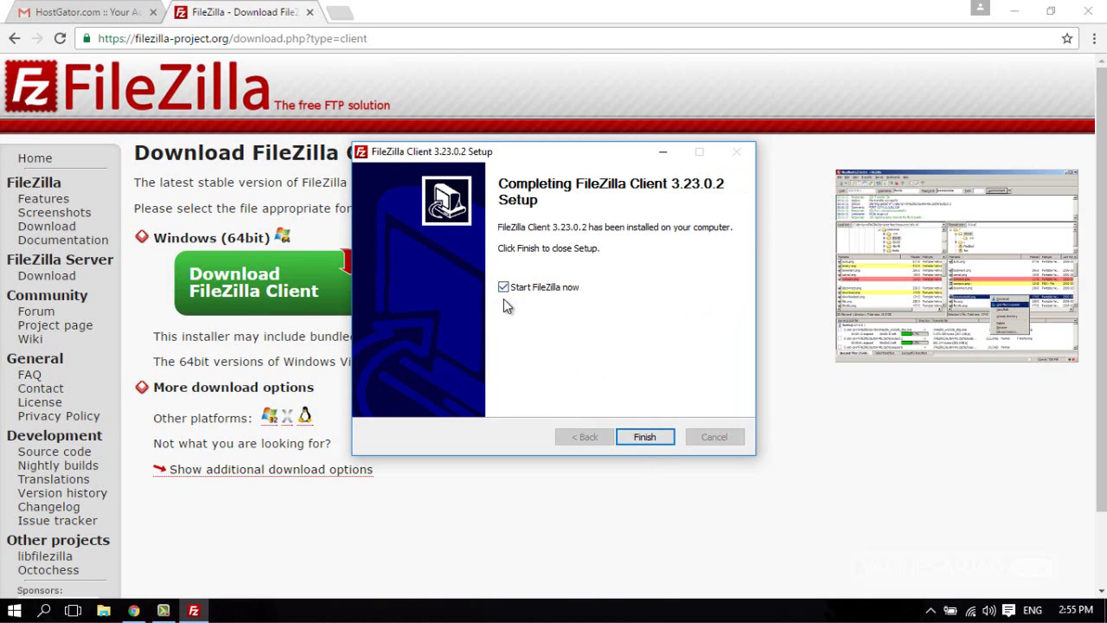
click(663, 440)
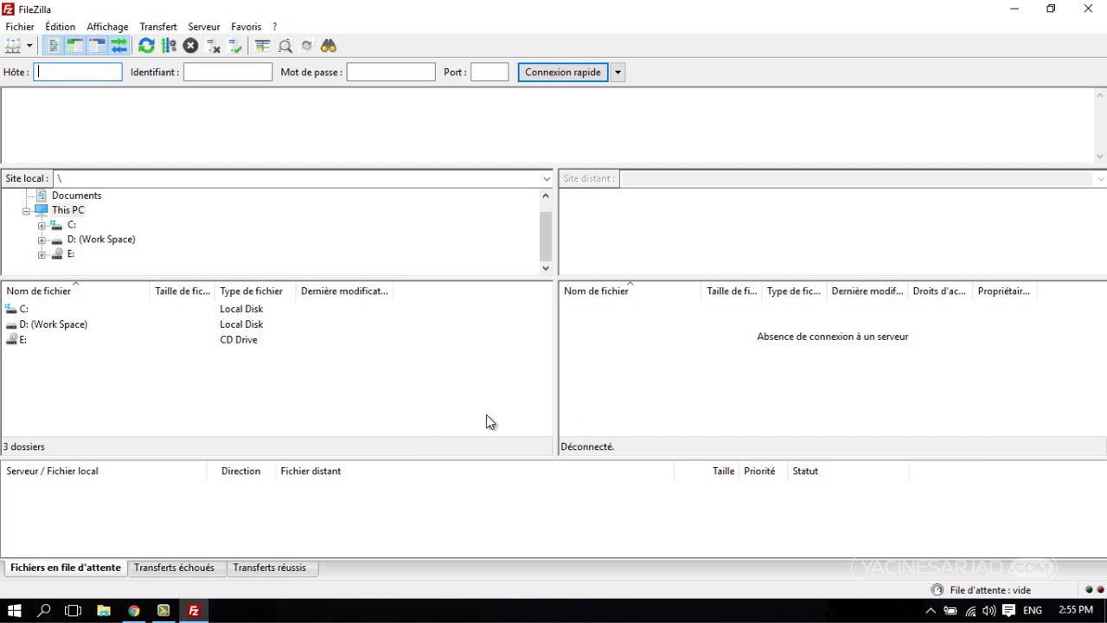
- Switch to Chrome to review the HostGator account info email in Gmail, and return to FileZilla
click(134, 610)
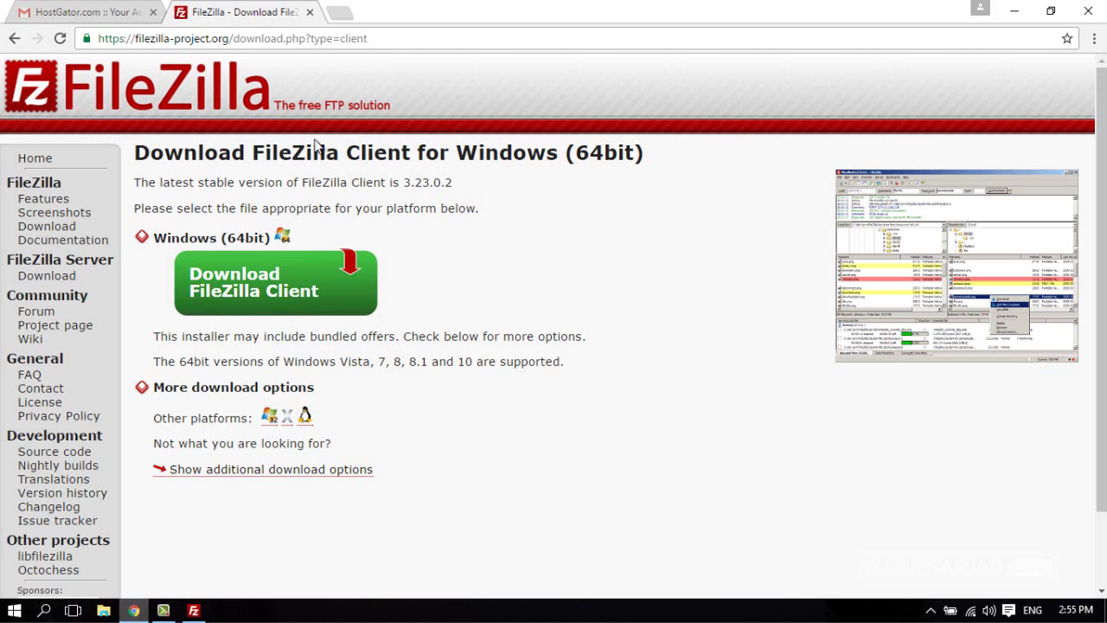
click(103, 11)
click(359, 354)
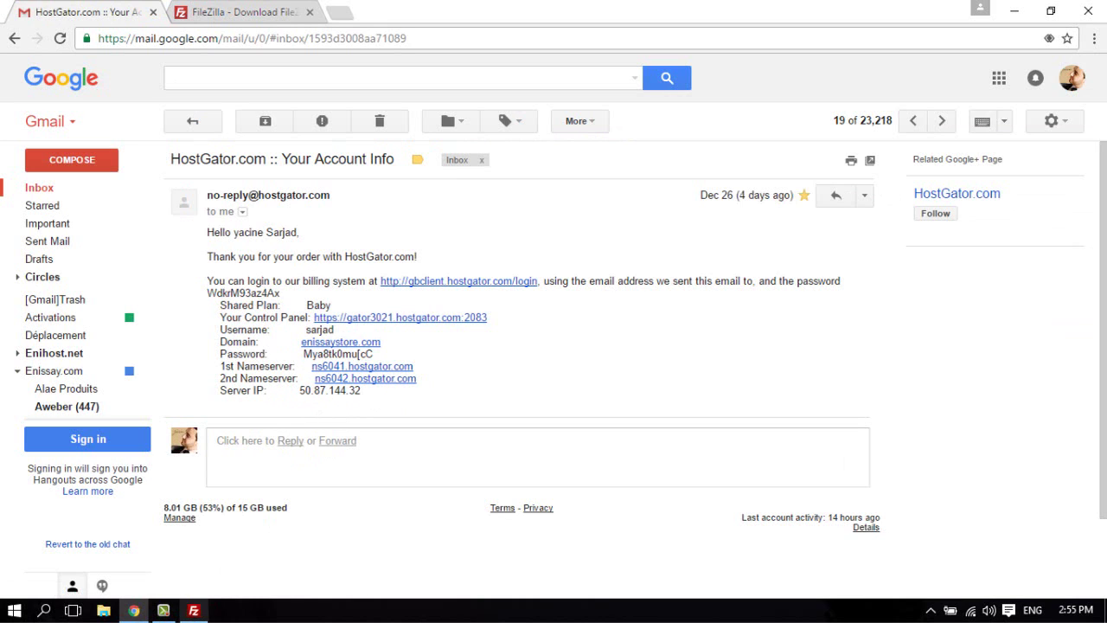
click(194, 611)
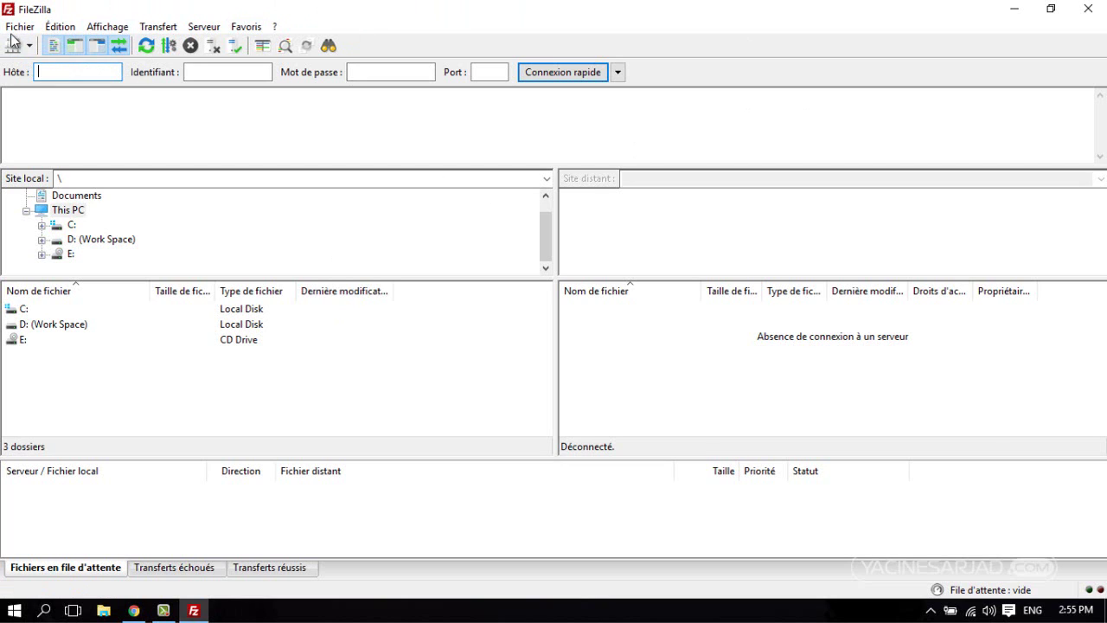
- Check the interface language options in the FileZilla settings and close the dialog
click(60, 27)
click(111, 87)
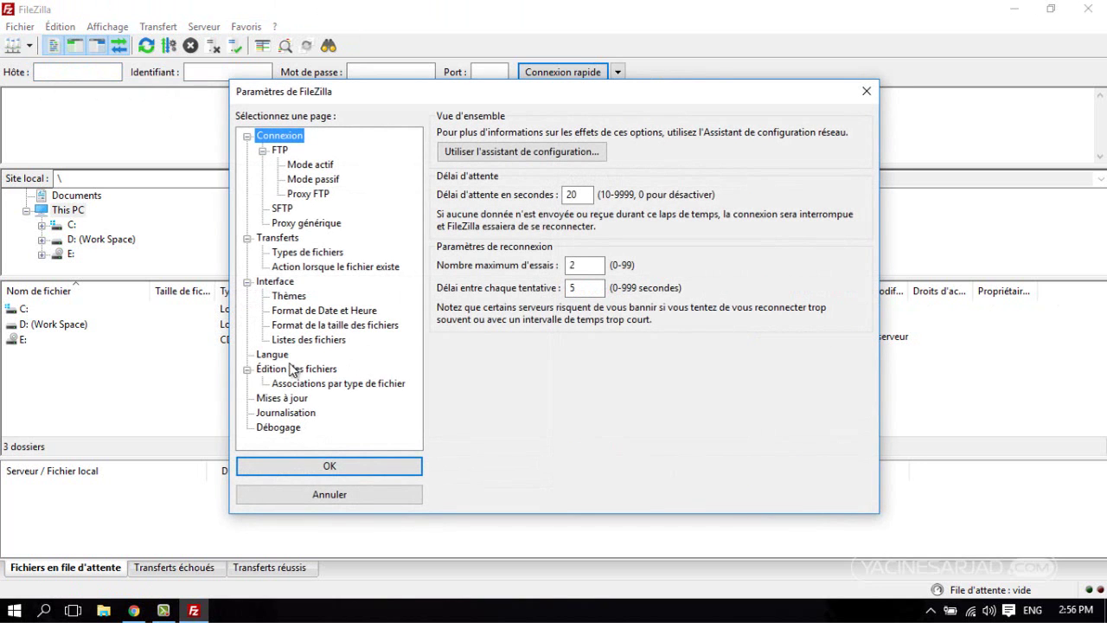
click(275, 355)
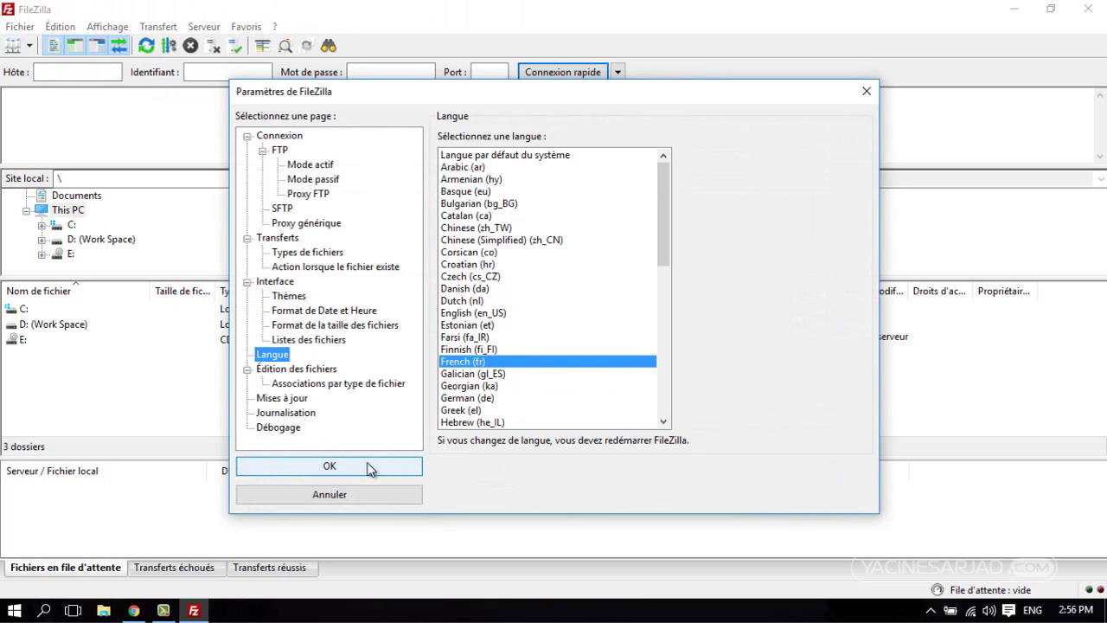
click(867, 91)
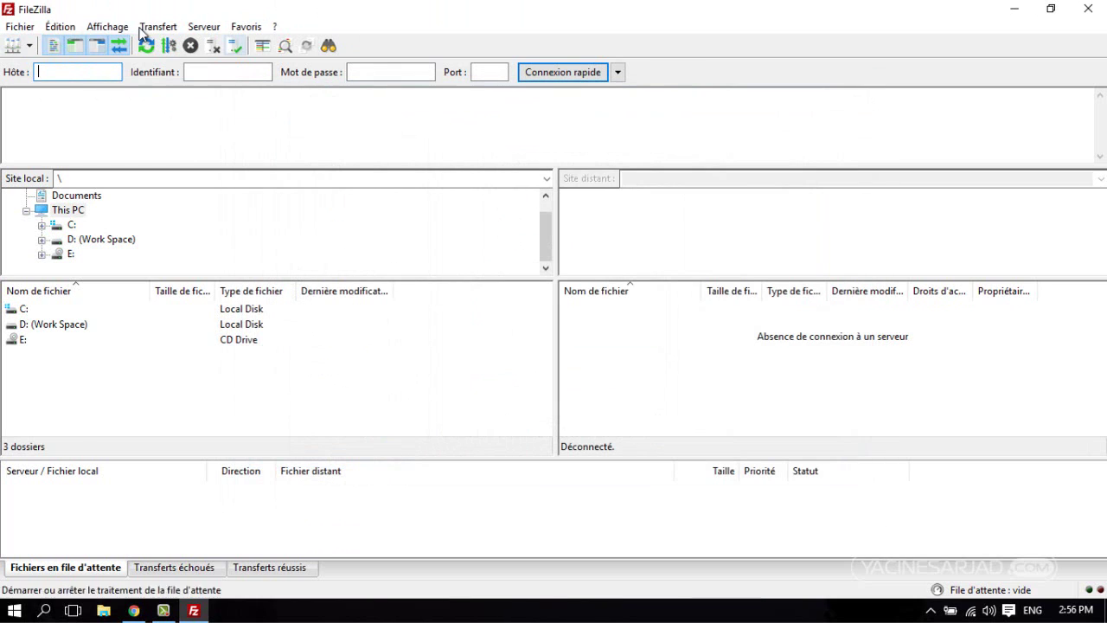
- Add a new site named enissaystore.com in the Site Manager
click(13, 50)
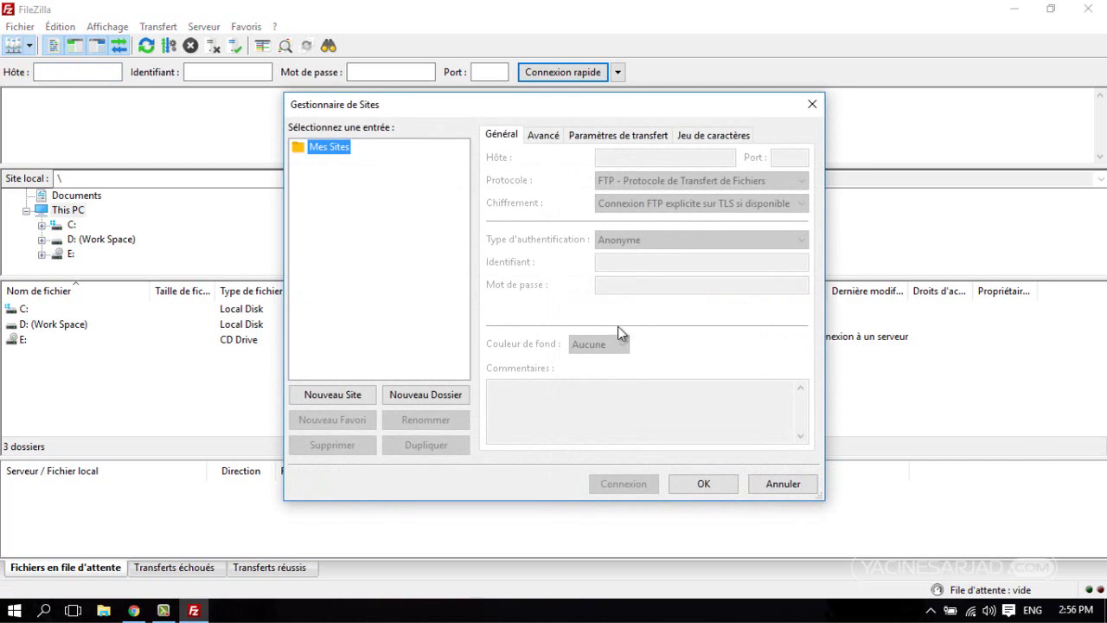
click(333, 395)
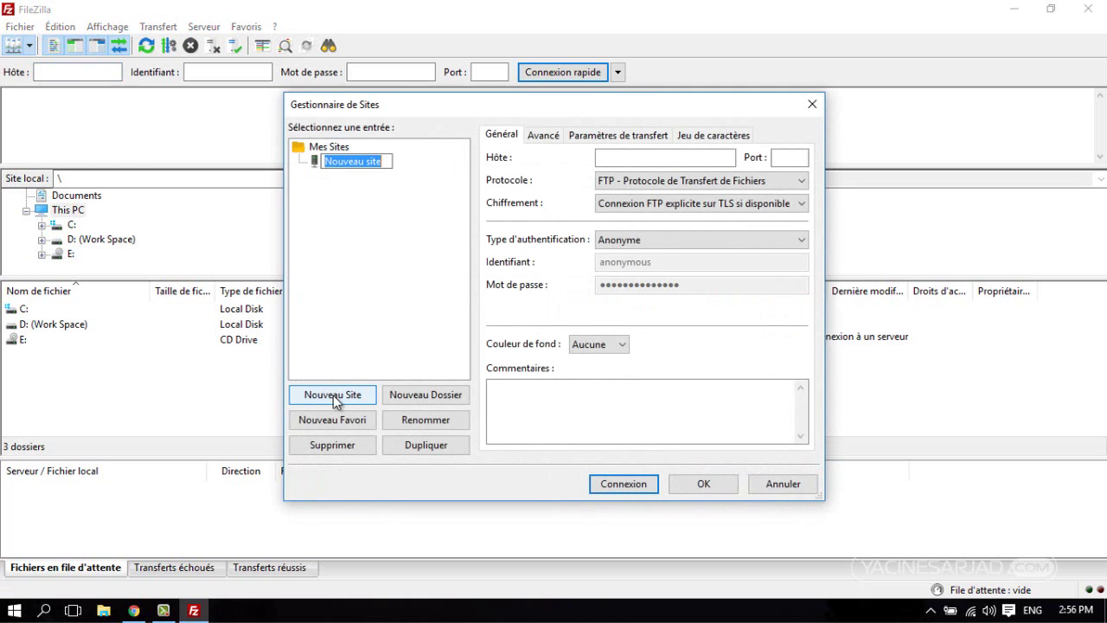
text(enissays)
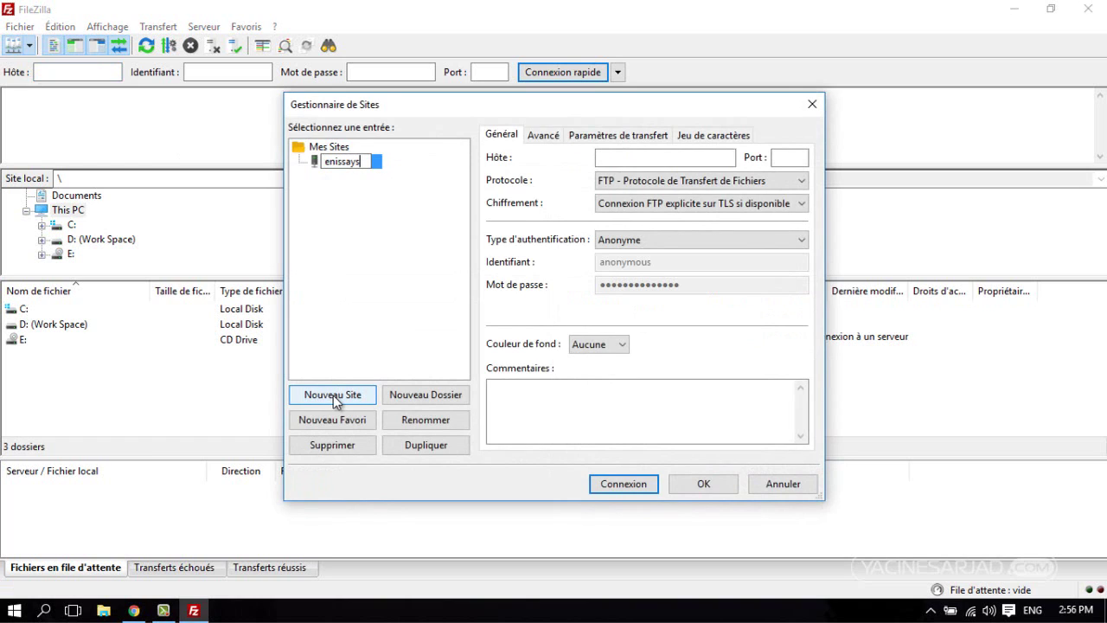
text(tor)
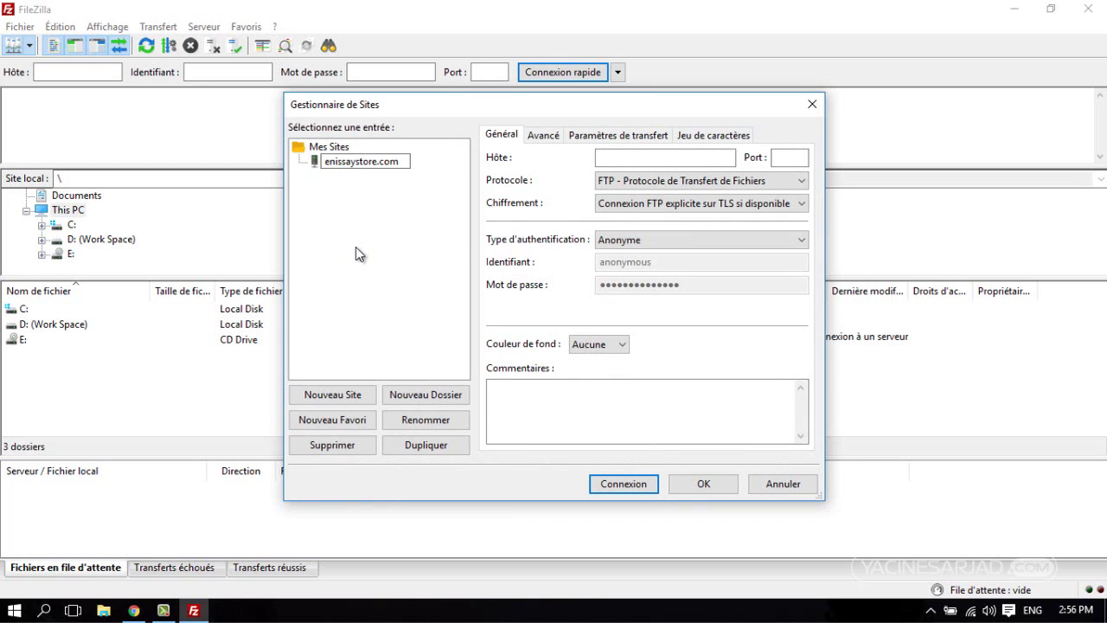
text(e.com)
- Copy the server IP from the HostGator email in Chrome and set 50.87.144.32 as the enissaystore.com site's host in FileZilla
click(134, 611)
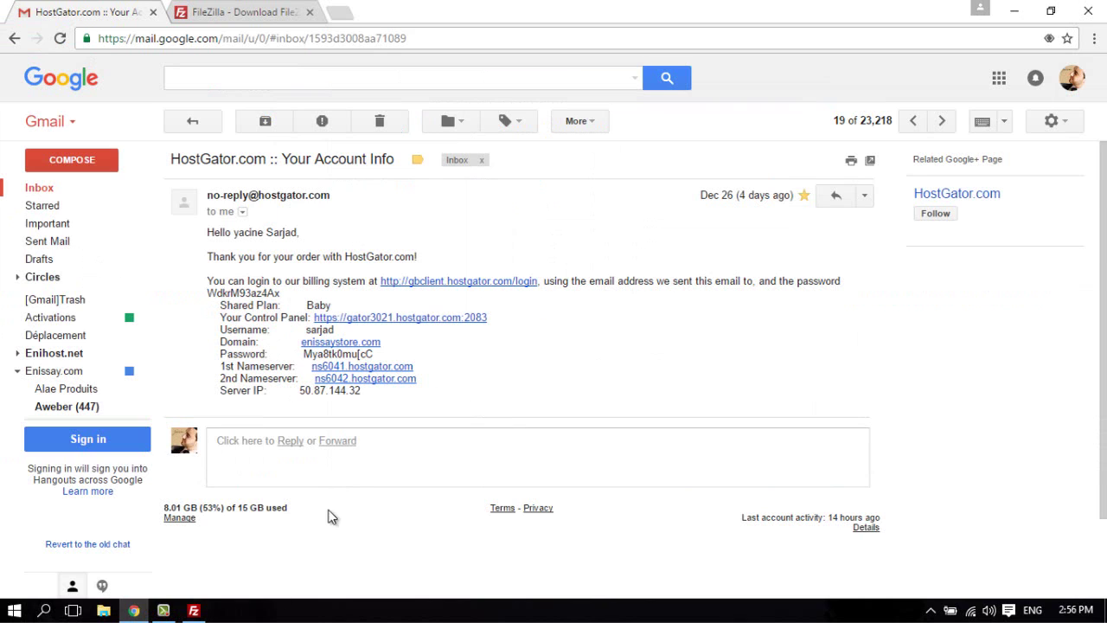
click(193, 611)
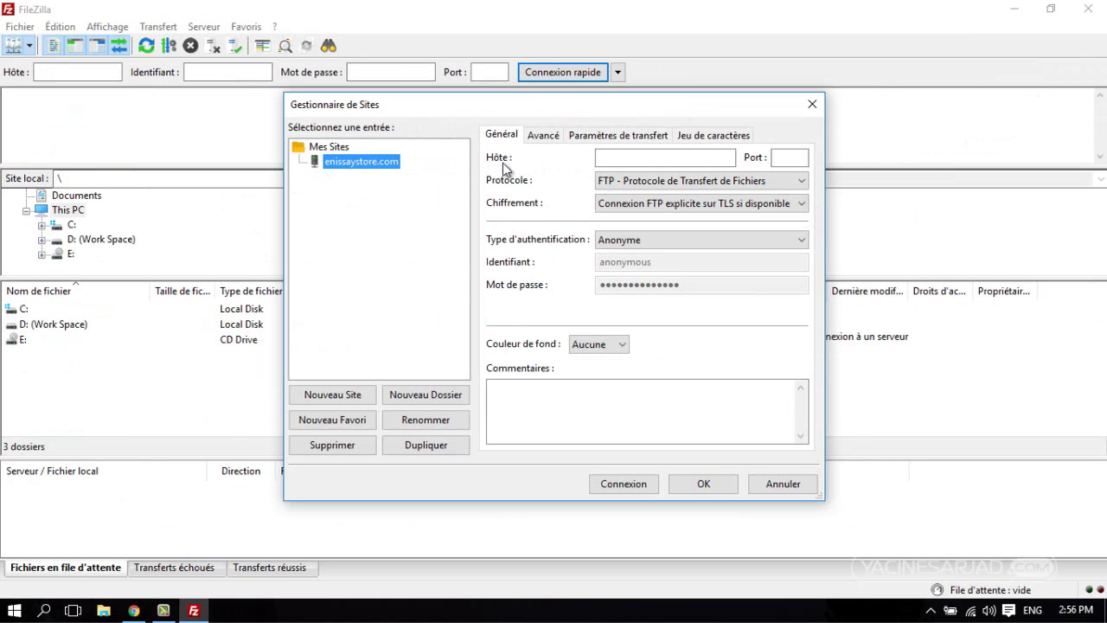
click(602, 157)
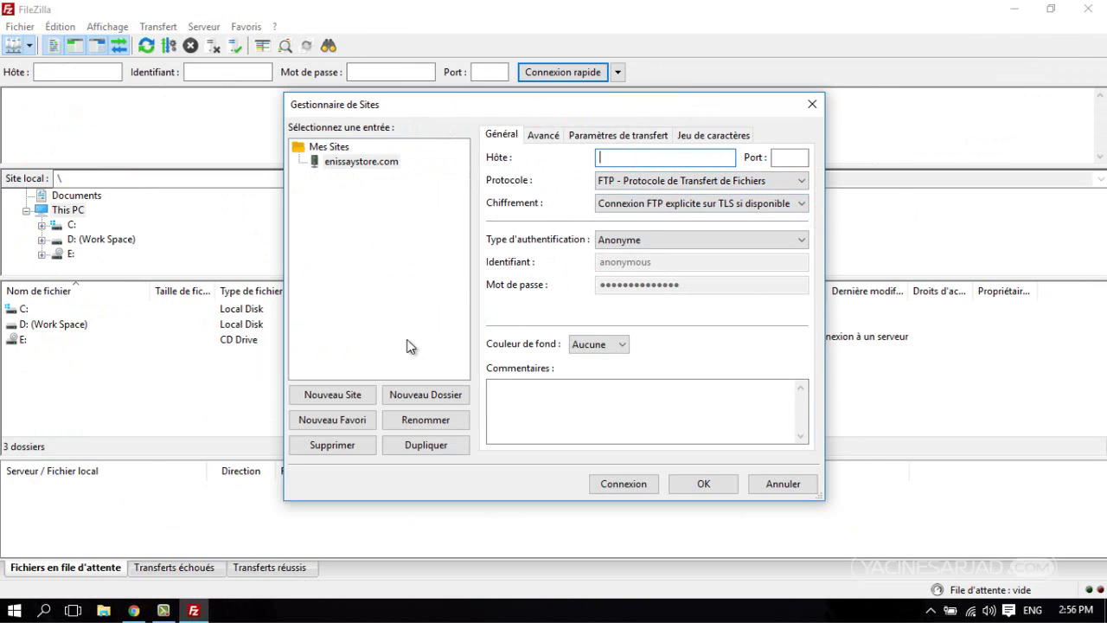
click(133, 611)
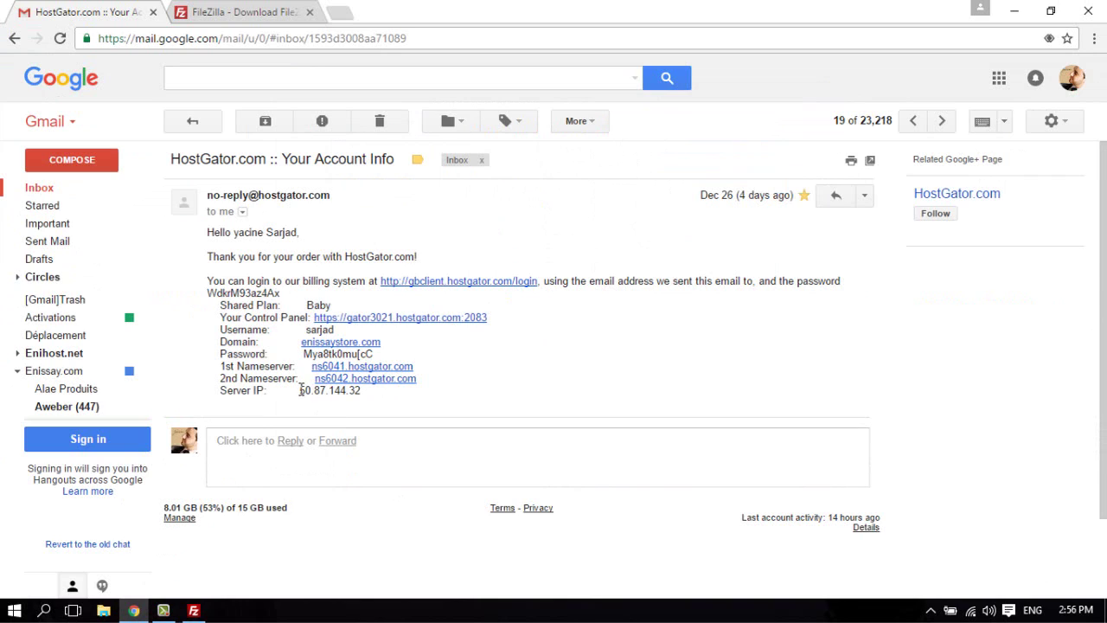
drag(300, 390, 367, 390)
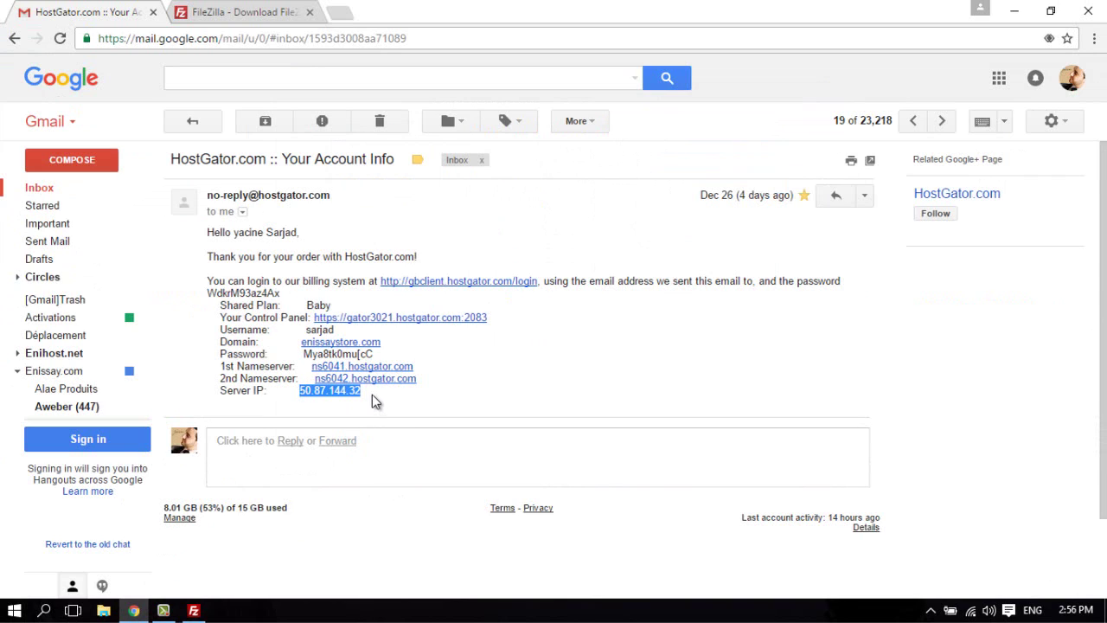
right_click(339, 397)
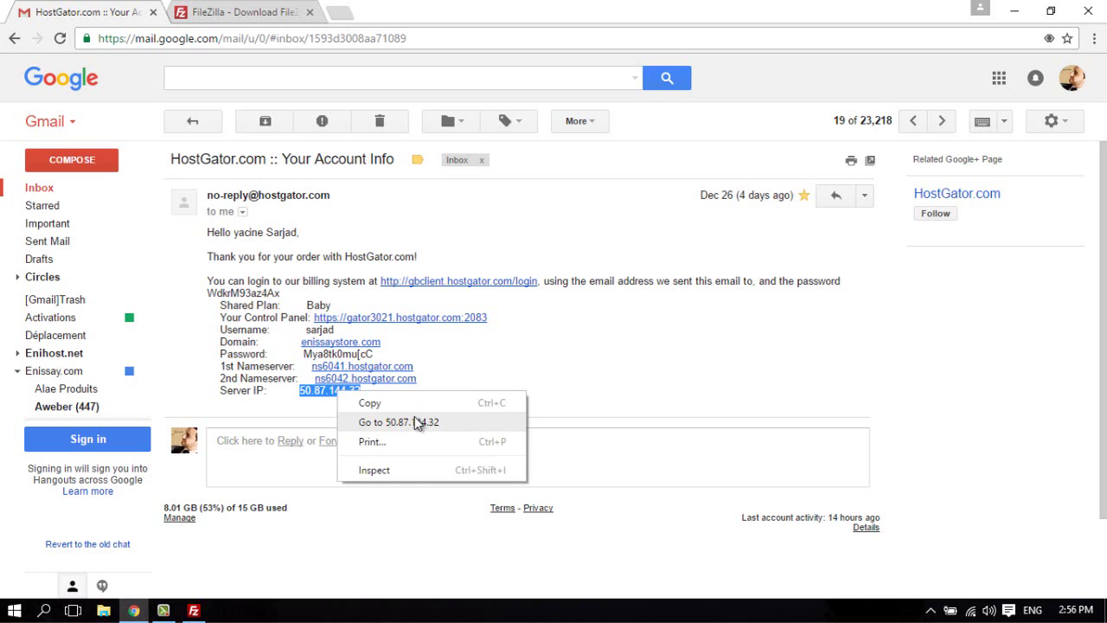
click(406, 403)
click(195, 610)
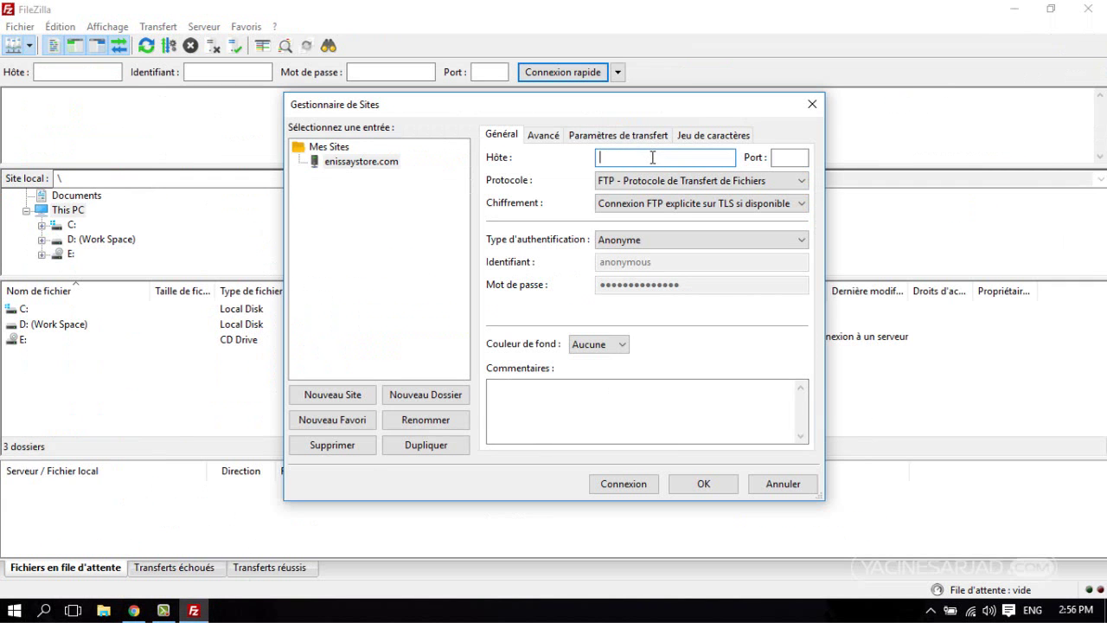
key(ctrl+v)
right_click(679, 160)
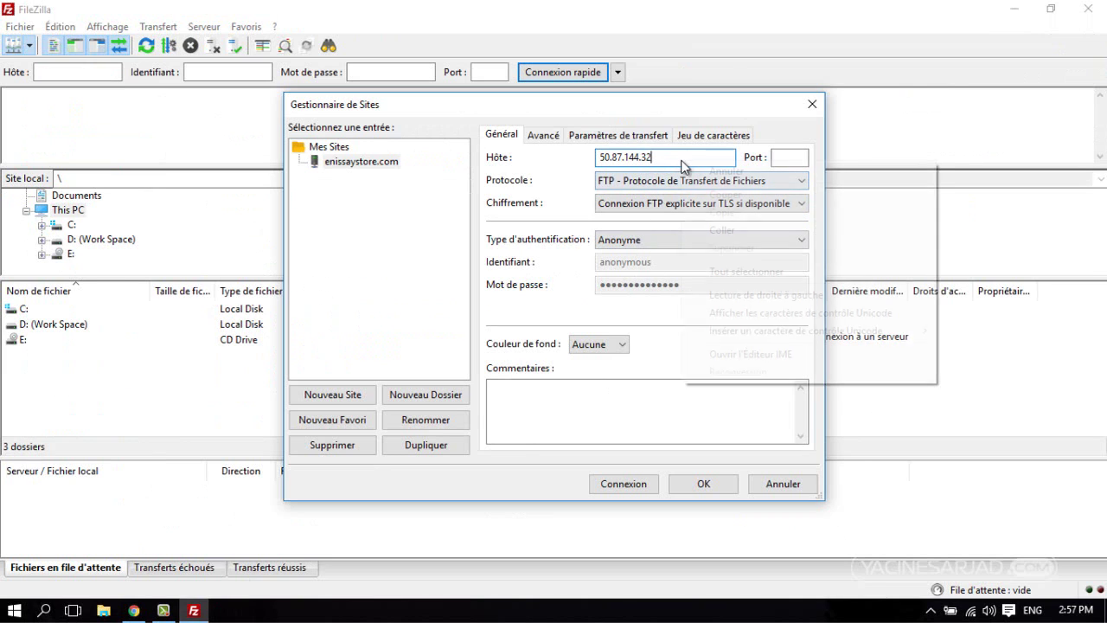
click(553, 193)
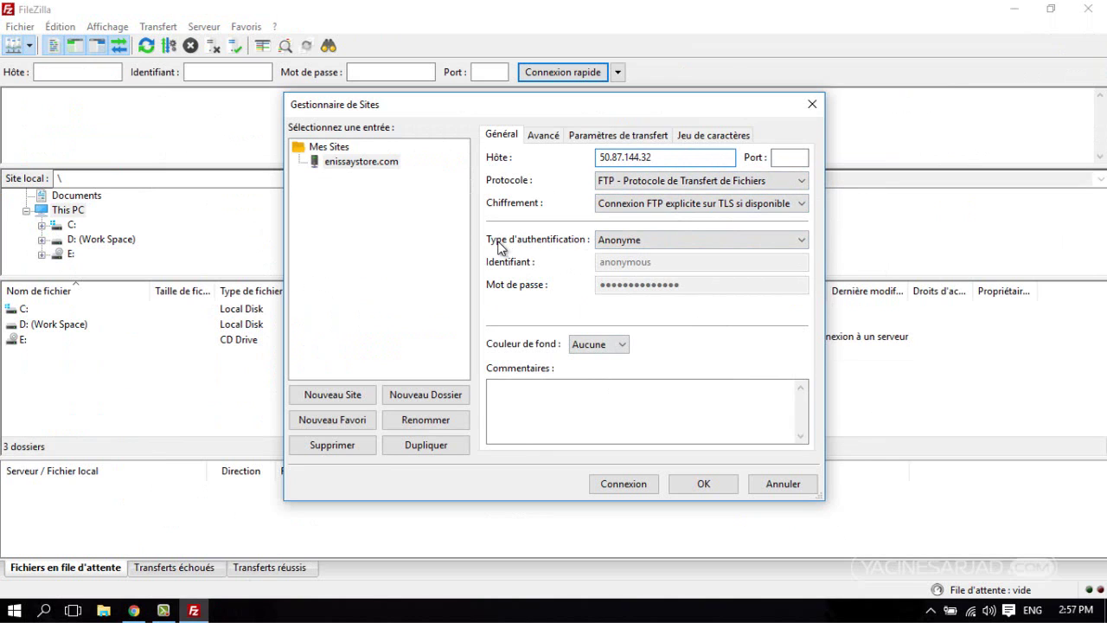
- Set the enissaystore.com site's authentication type to Normale and enter the account username copied from the HostGator email in Chrome
click(680, 242)
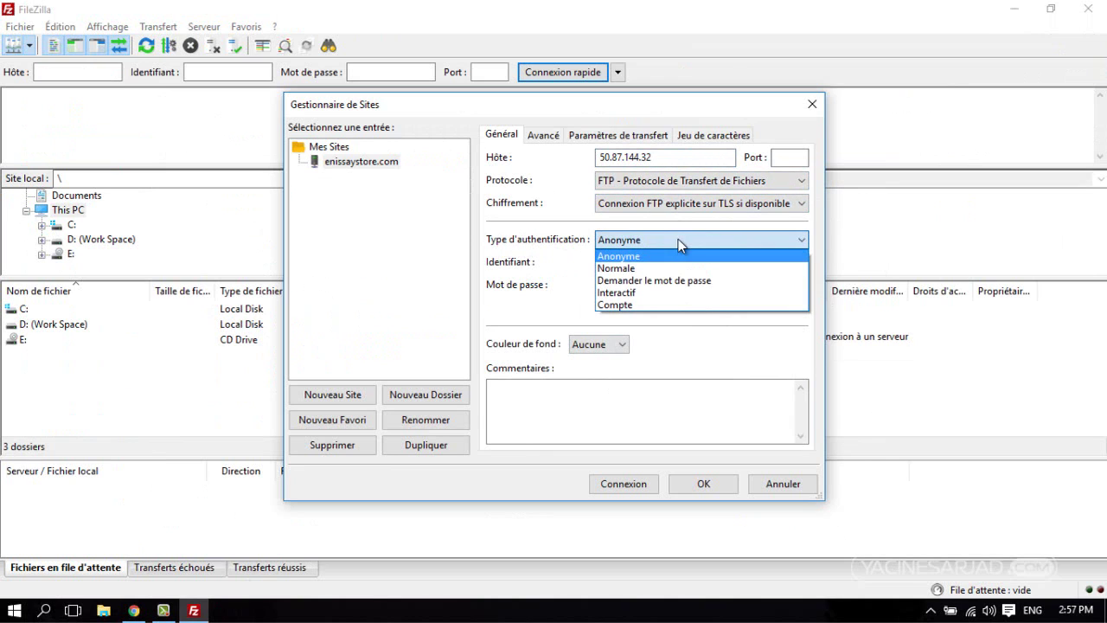
click(649, 270)
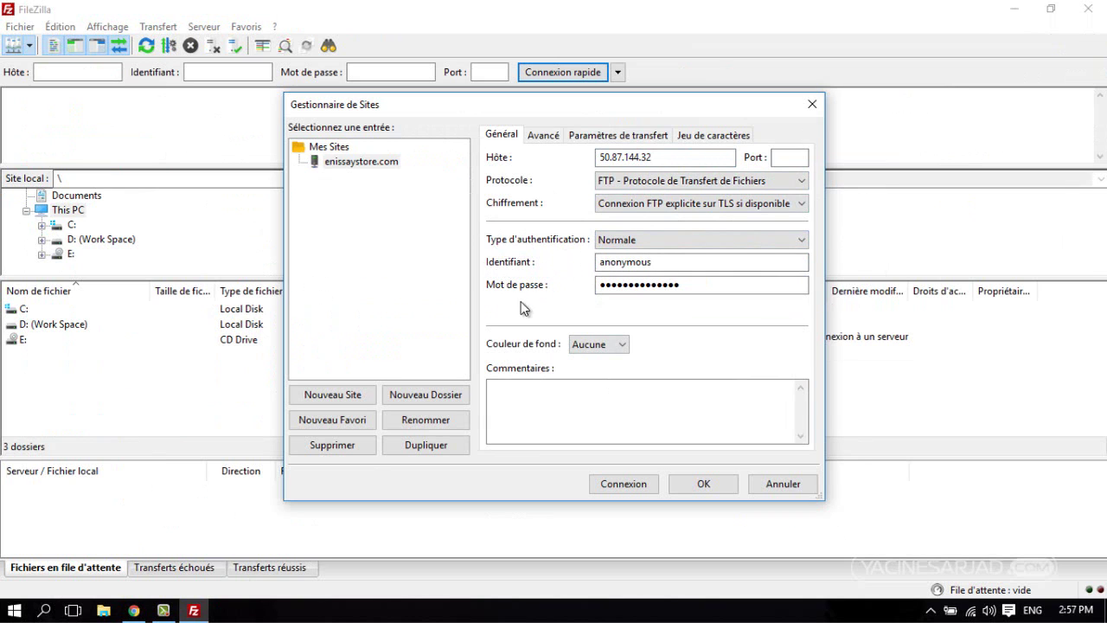
click(134, 611)
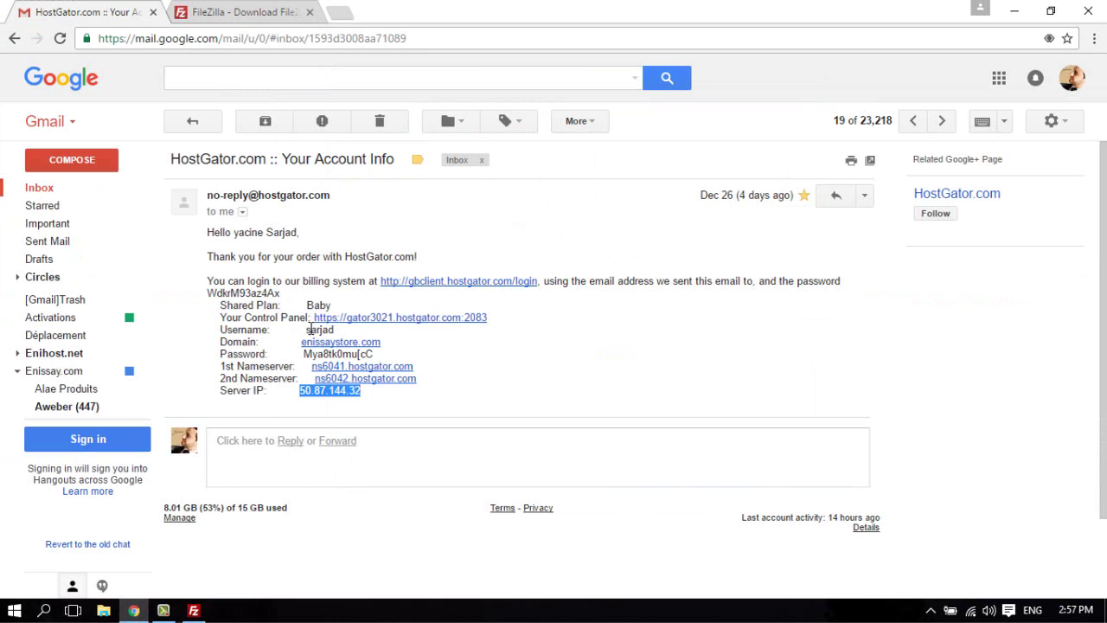
drag(307, 330, 334, 331)
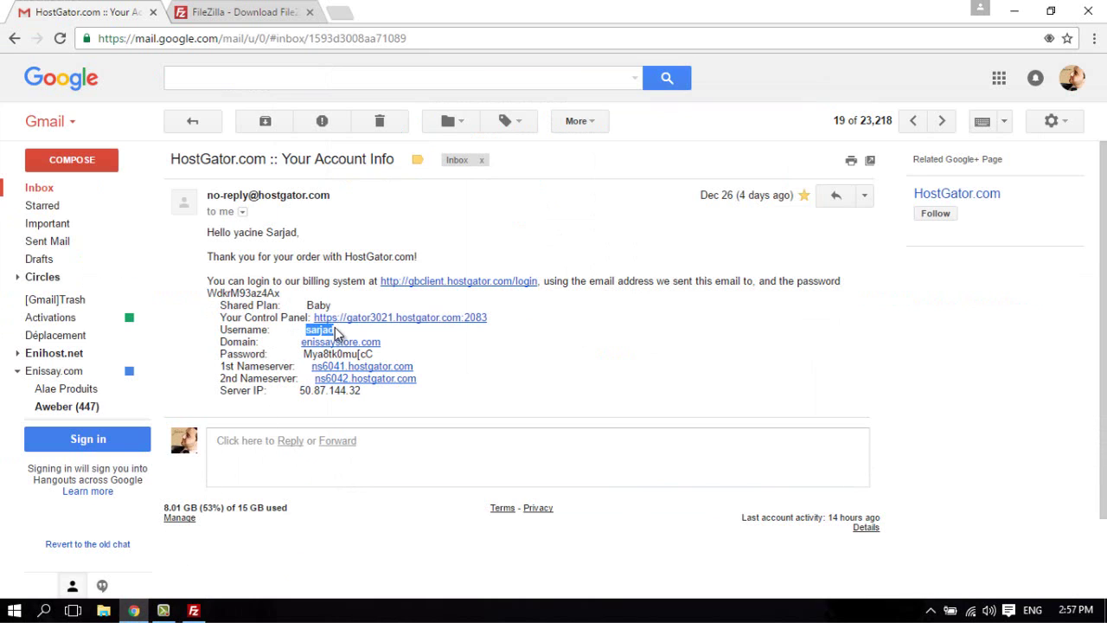
click(193, 611)
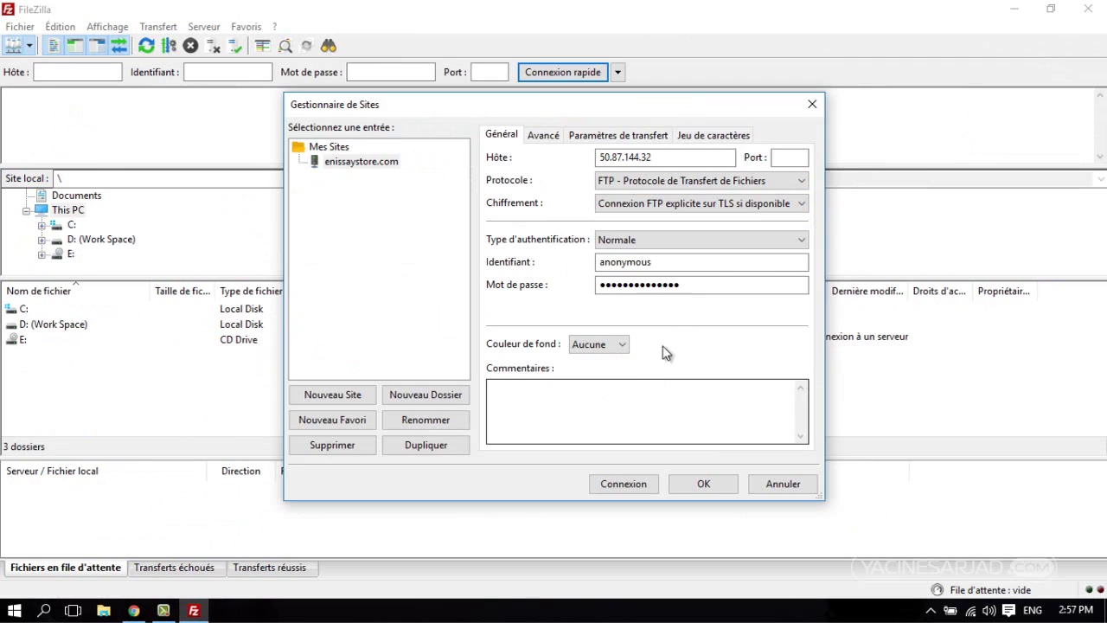
drag(683, 262, 532, 248)
key(ctrl+v)
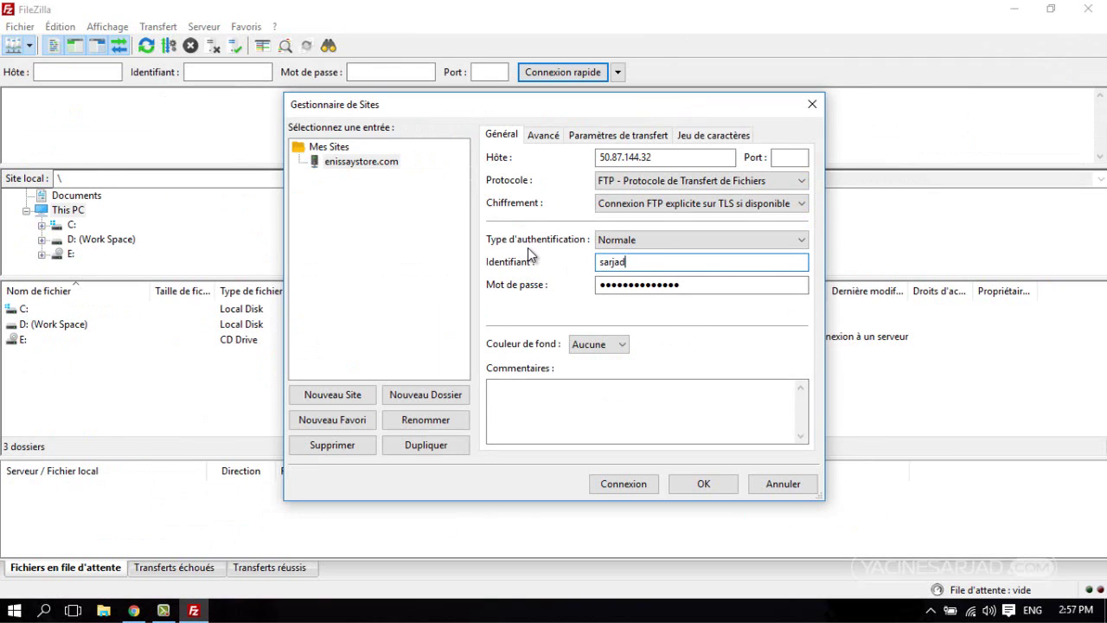
- Copy the account password from the HostGator email in Chrome and paste it as the site's password in FileZilla
click(134, 611)
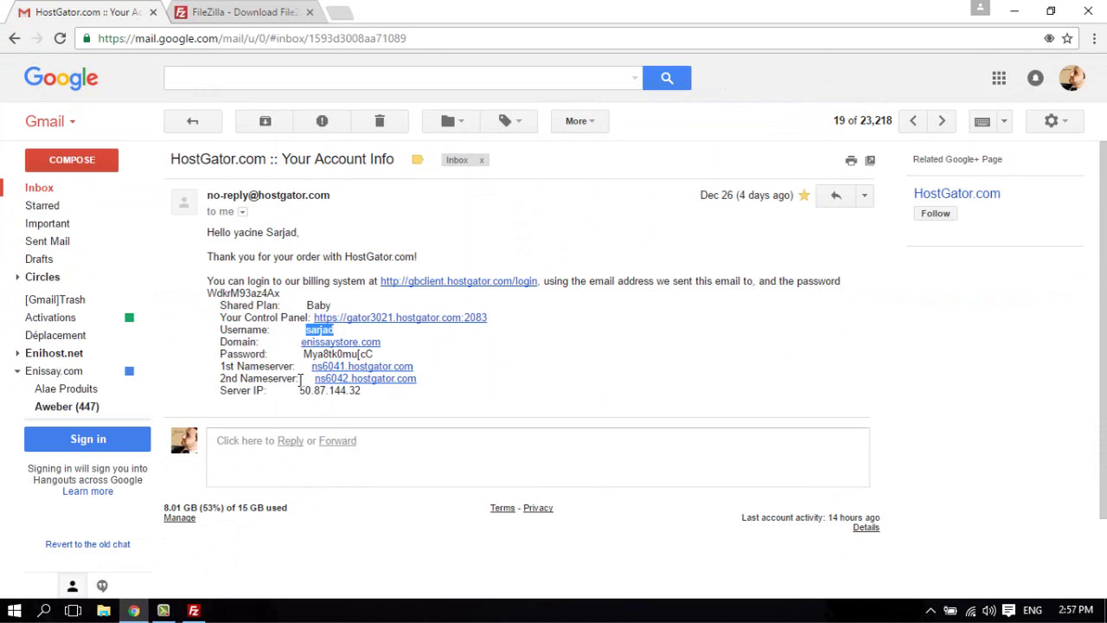
drag(303, 354, 374, 353)
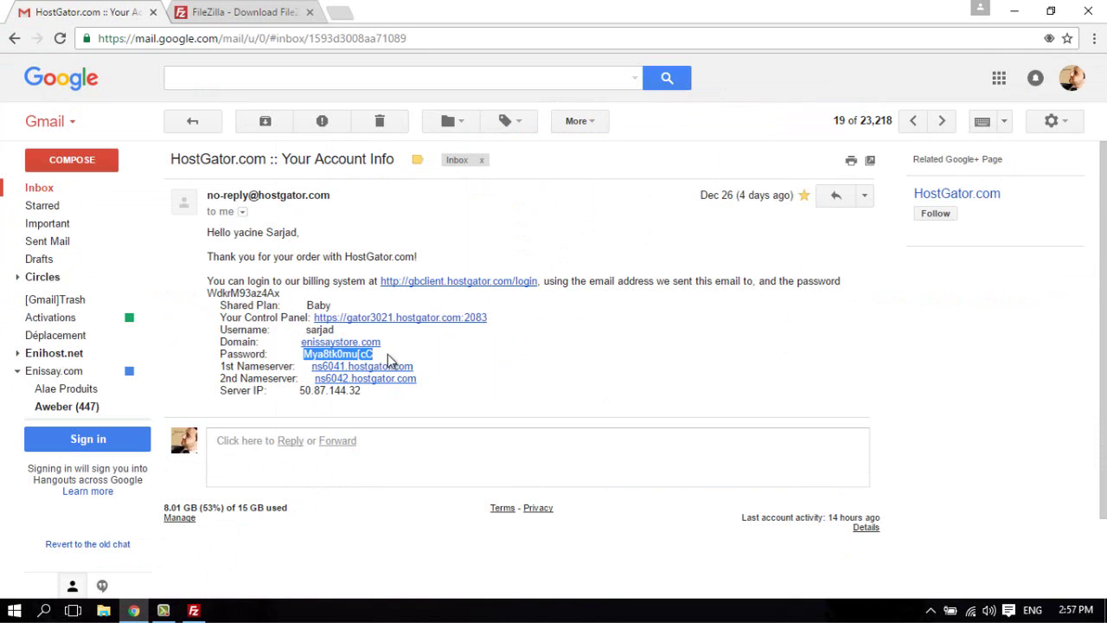
click(193, 610)
drag(722, 284, 522, 283)
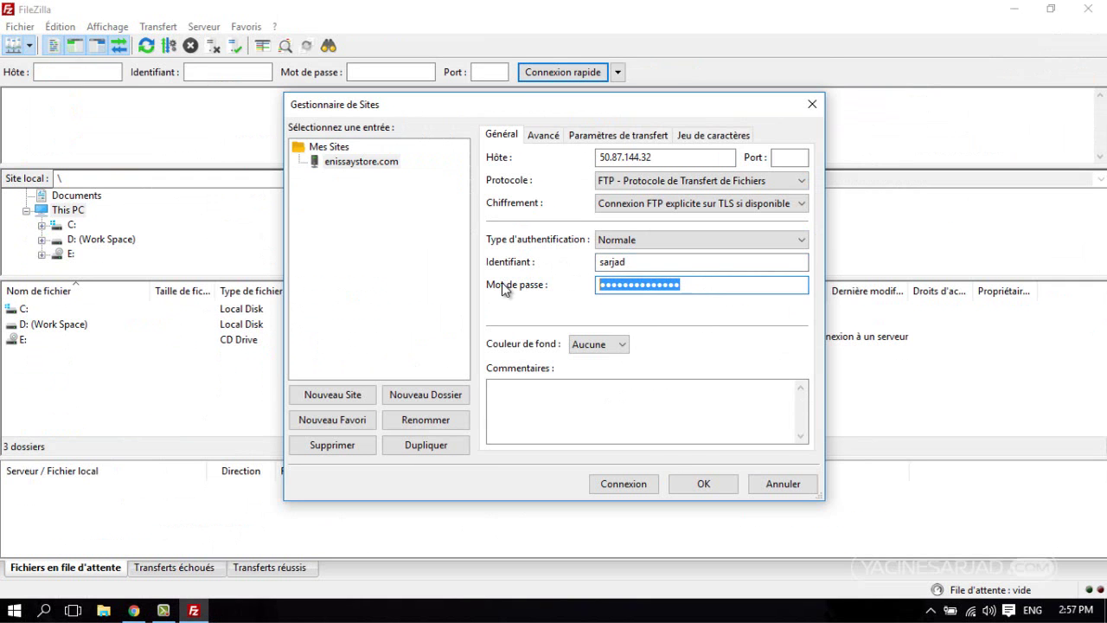
key(ctrl+v)
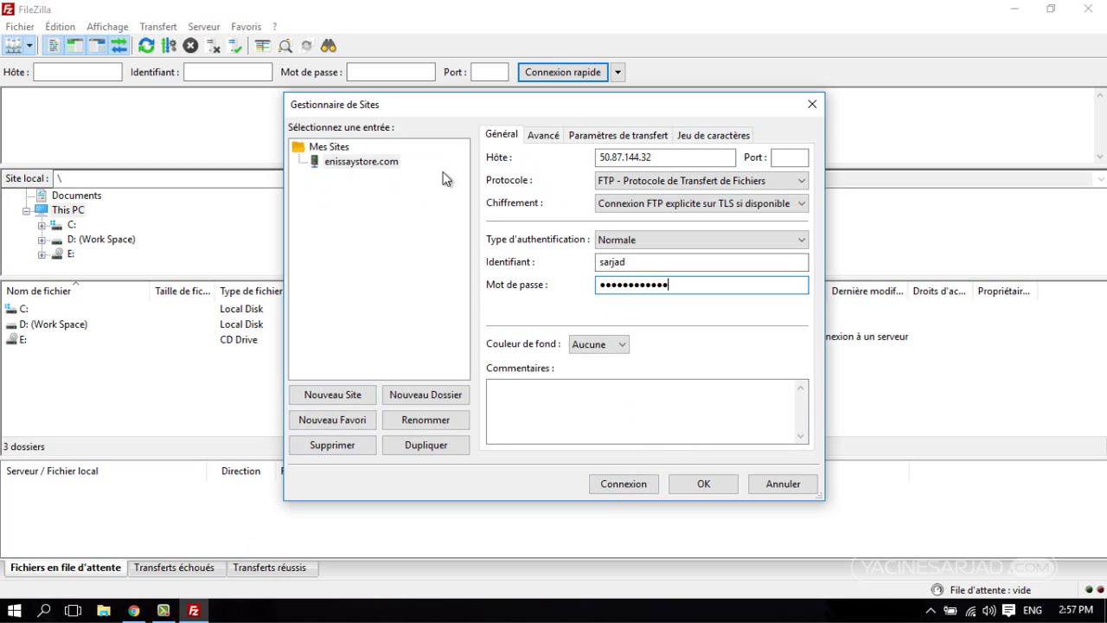
- Connect to the enissaystore.com site and look through the folders and files in the remote root directory
click(683, 156)
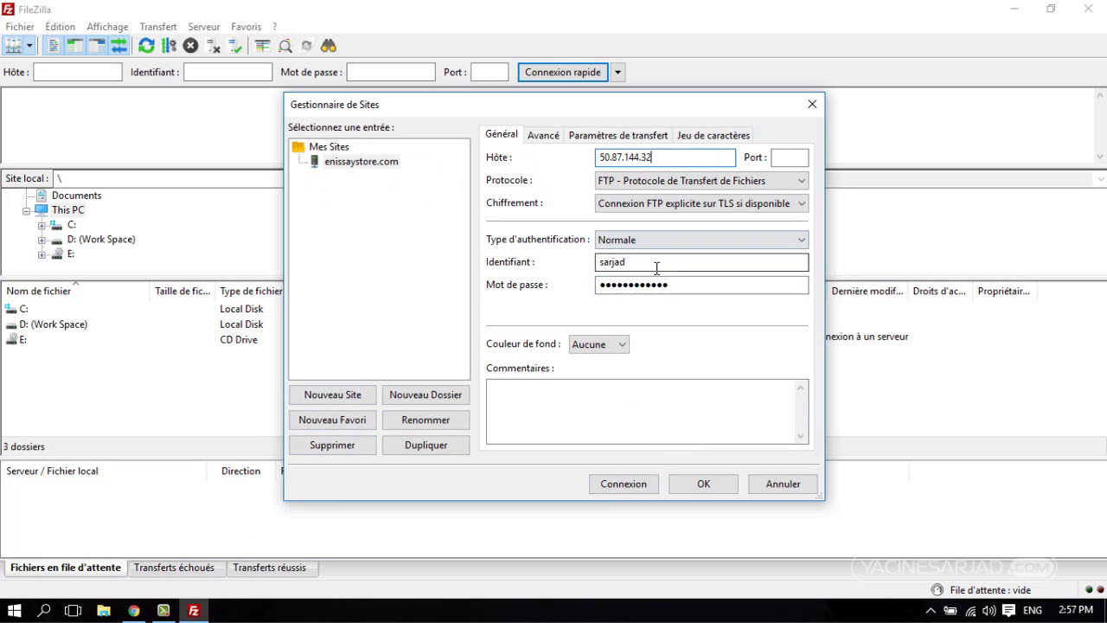
click(621, 483)
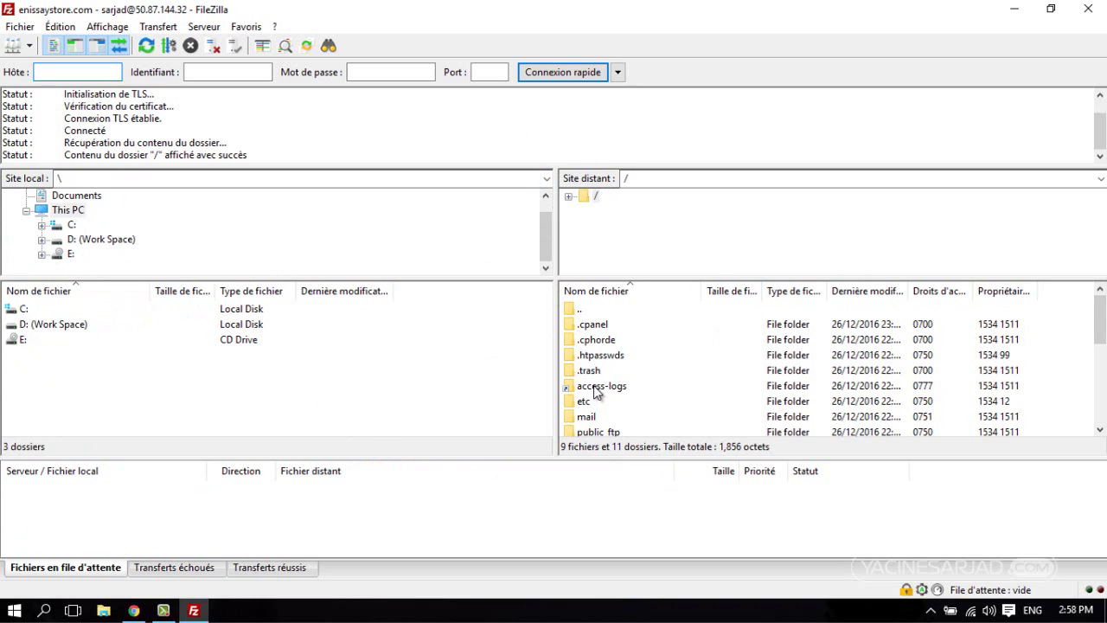
scroll(709, 329, down, 5)
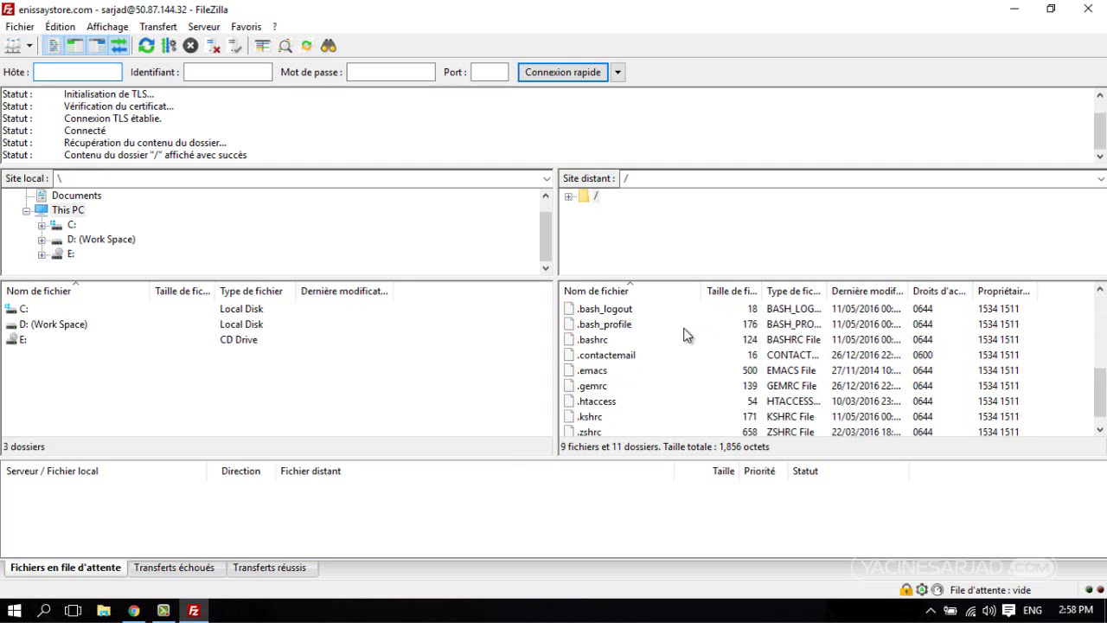
scroll(662, 344, up, 5)
scroll(590, 398, down, 5)
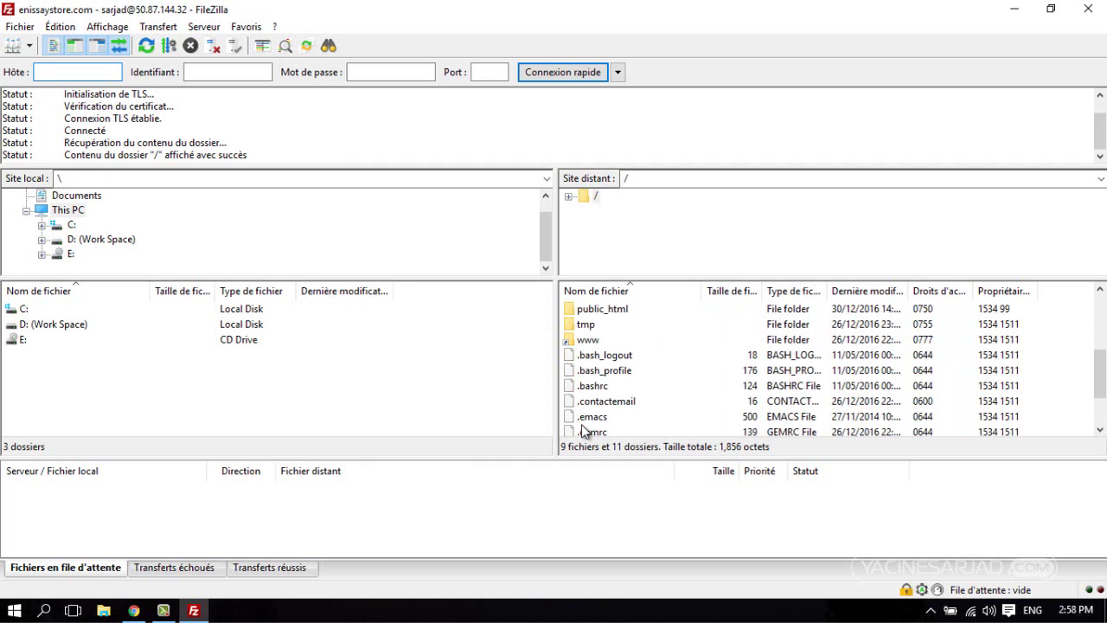
scroll(593, 424, up, 5)
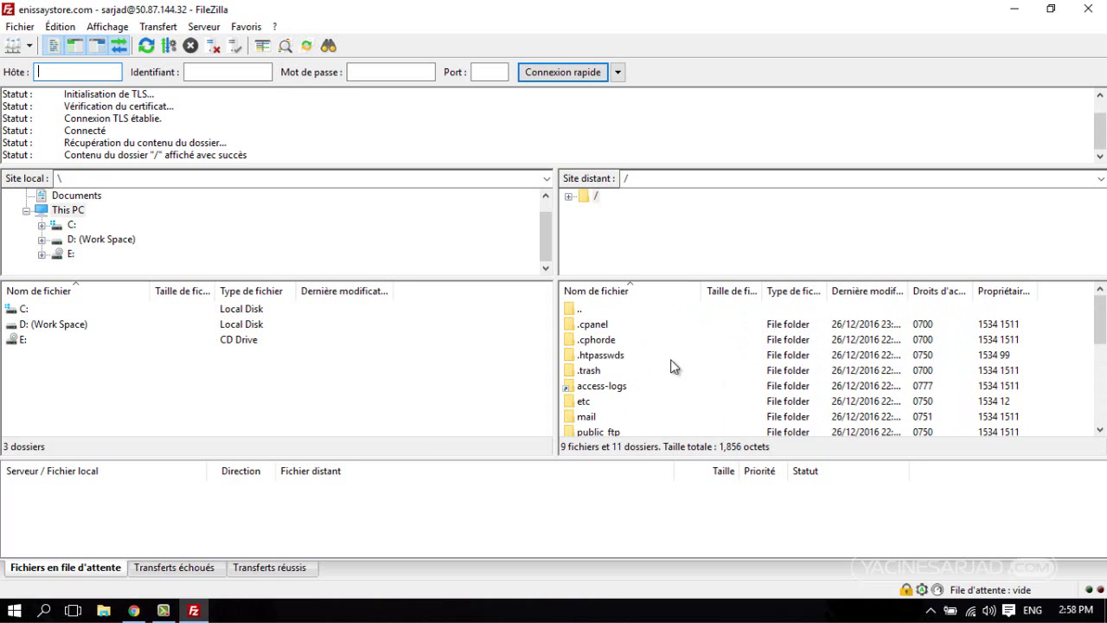
scroll(650, 343, down, 1)
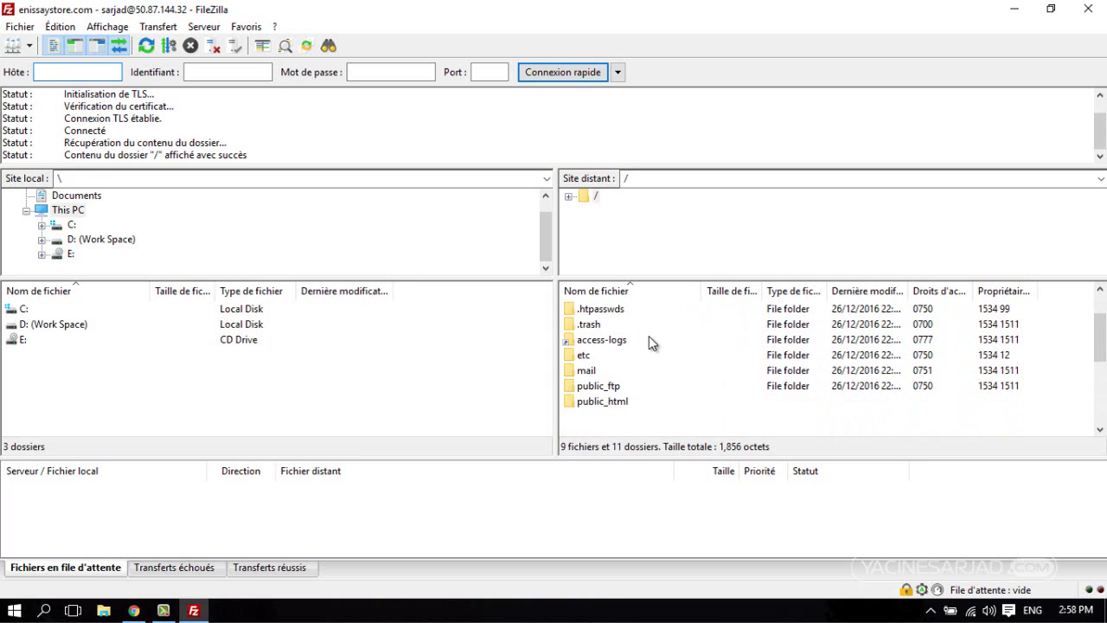
- Switch to Chrome, view enissaystore.com in a new browser tab, and return to FileZilla
click(143, 608)
click(353, 13)
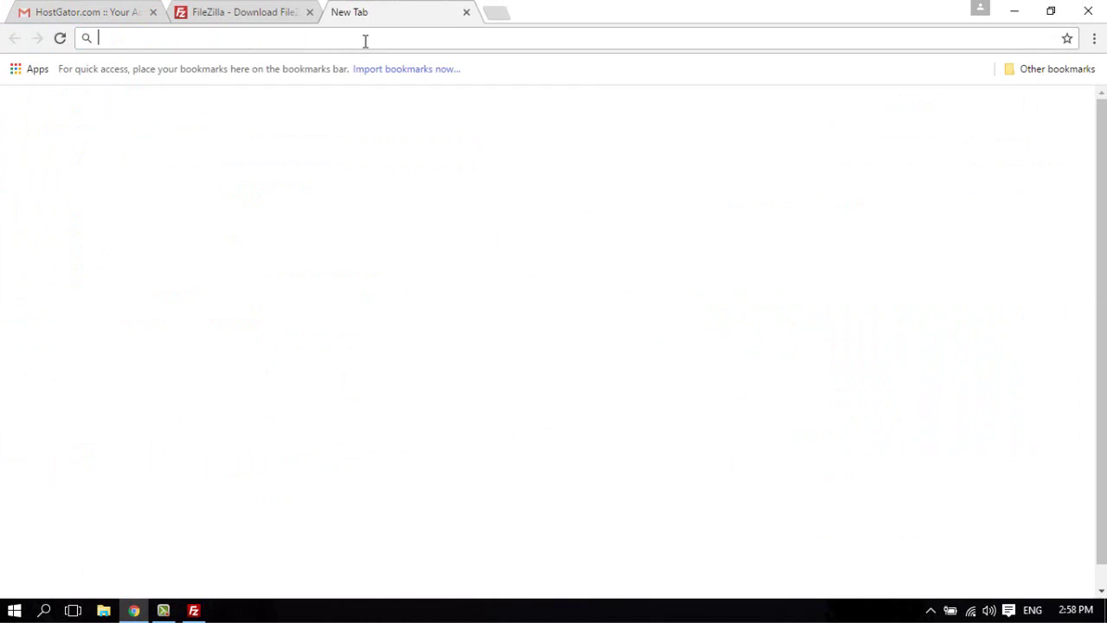
text(enissay)
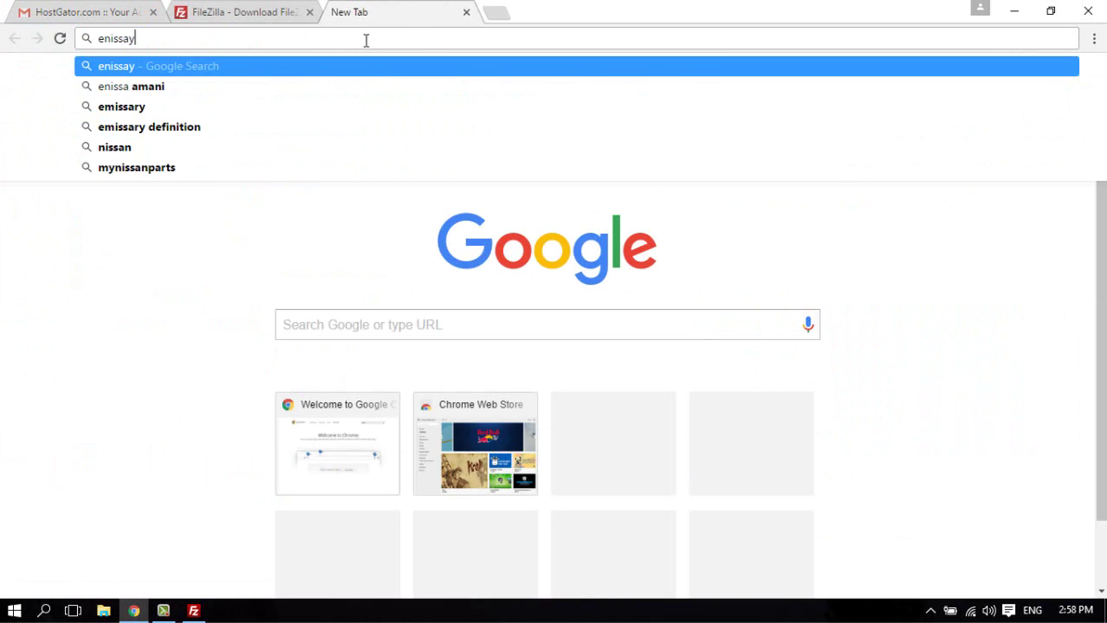
text(store)
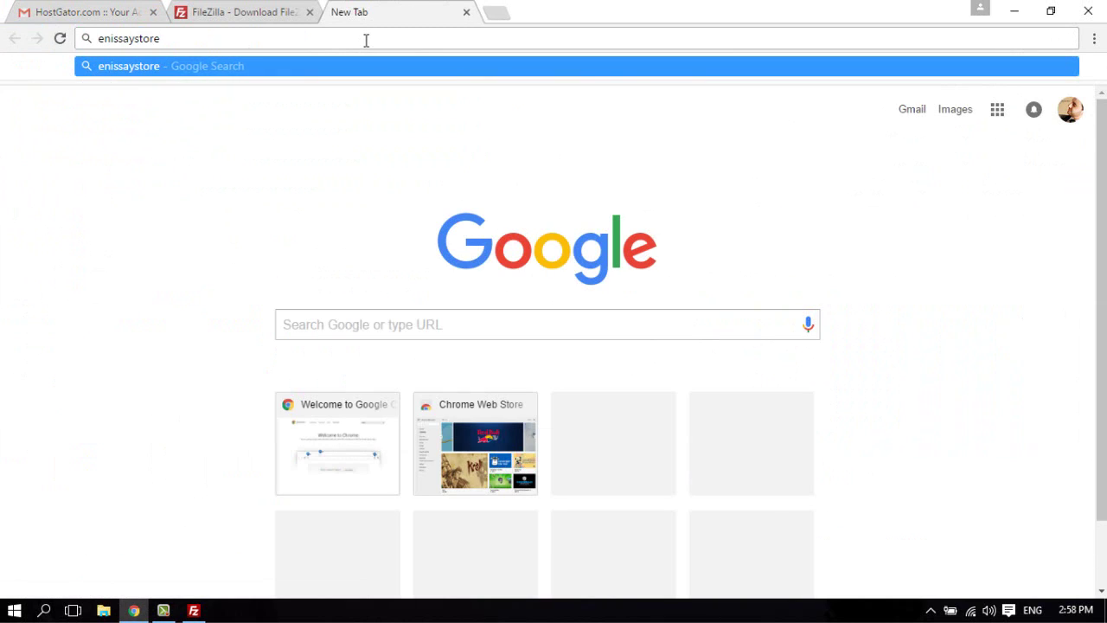
text(.com)
key(Return)
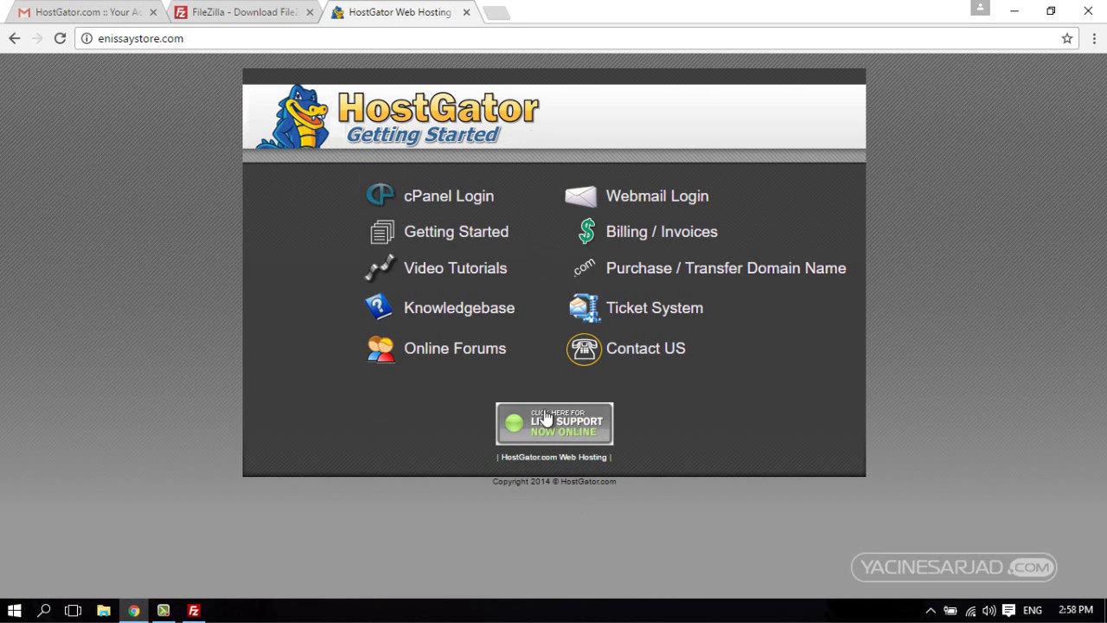
click(194, 610)
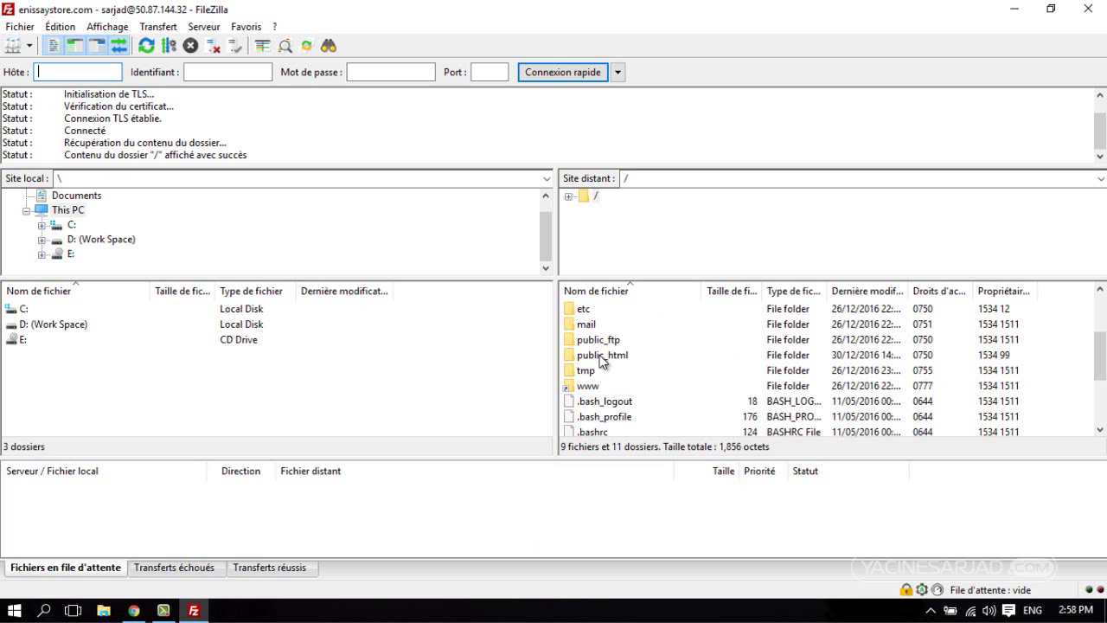
- Look through the remote root directory and open its public_html folder
scroll(709, 346, up, 2)
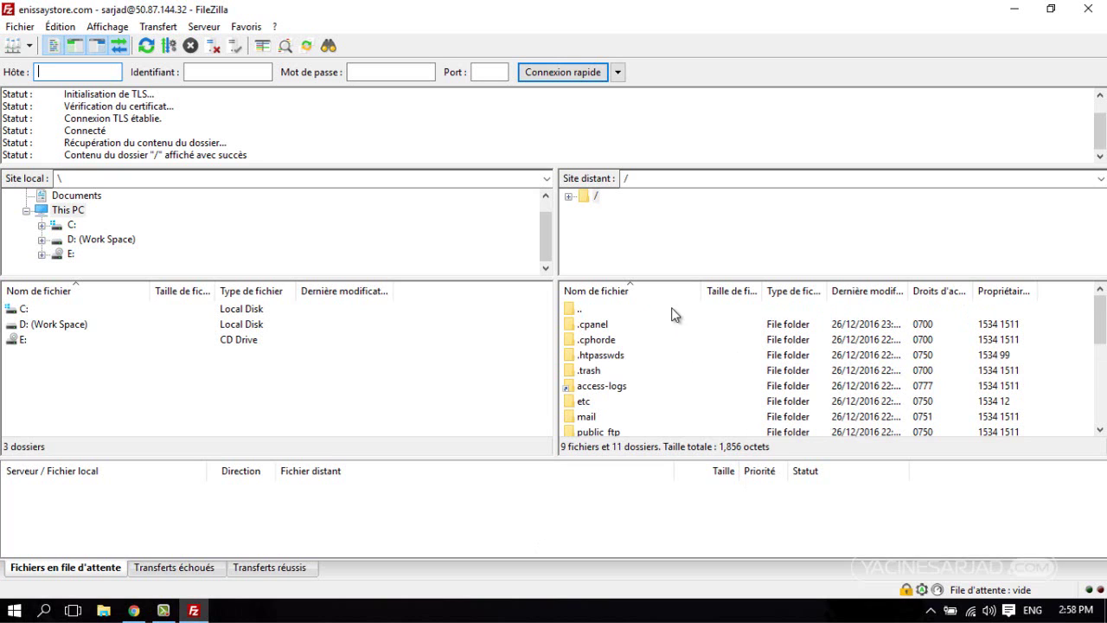
scroll(669, 324, down, 3)
scroll(657, 385, down, 2)
scroll(655, 406, up, 4)
scroll(642, 380, down, 1)
scroll(637, 369, down, 1)
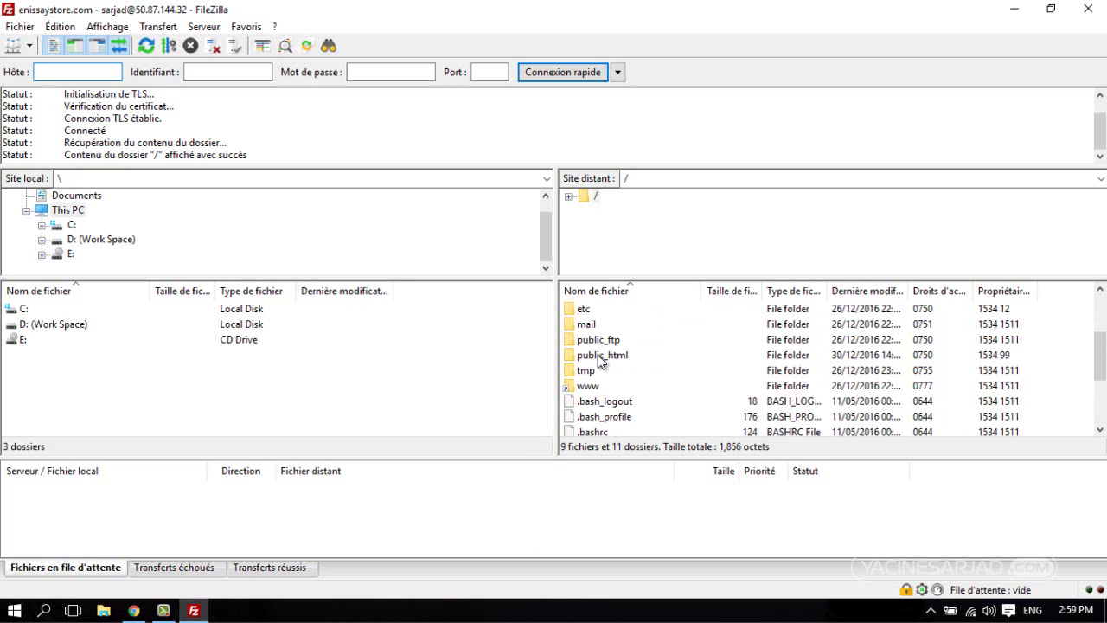
double_click(600, 357)
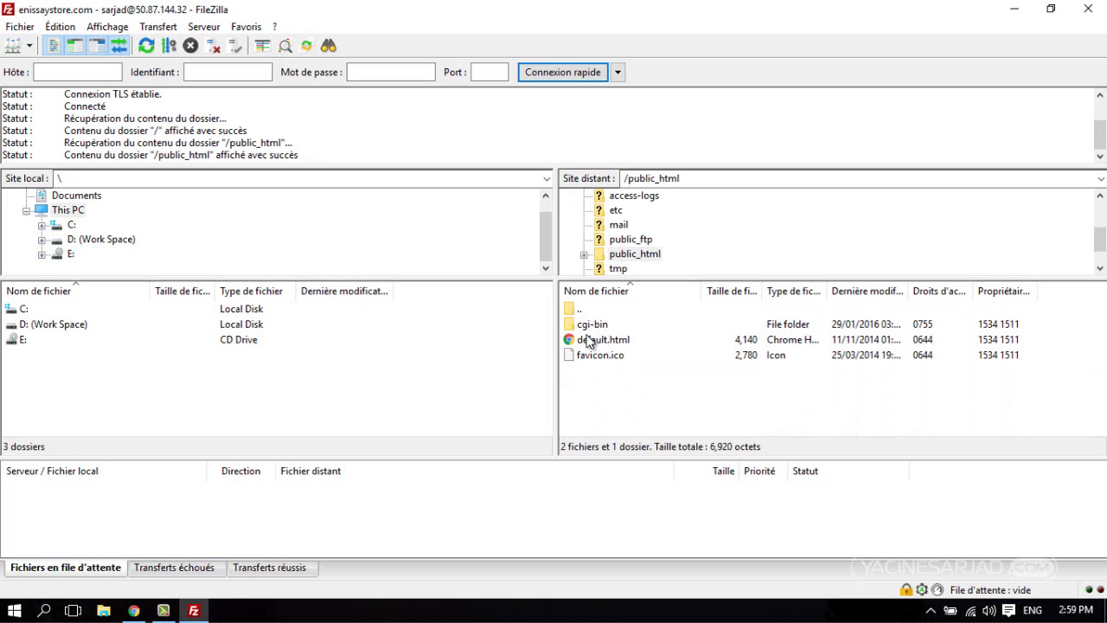
- Highlight the contents of public_html, check the enissaystore.com page in Chrome, and return to FileZilla
drag(616, 393, 590, 326)
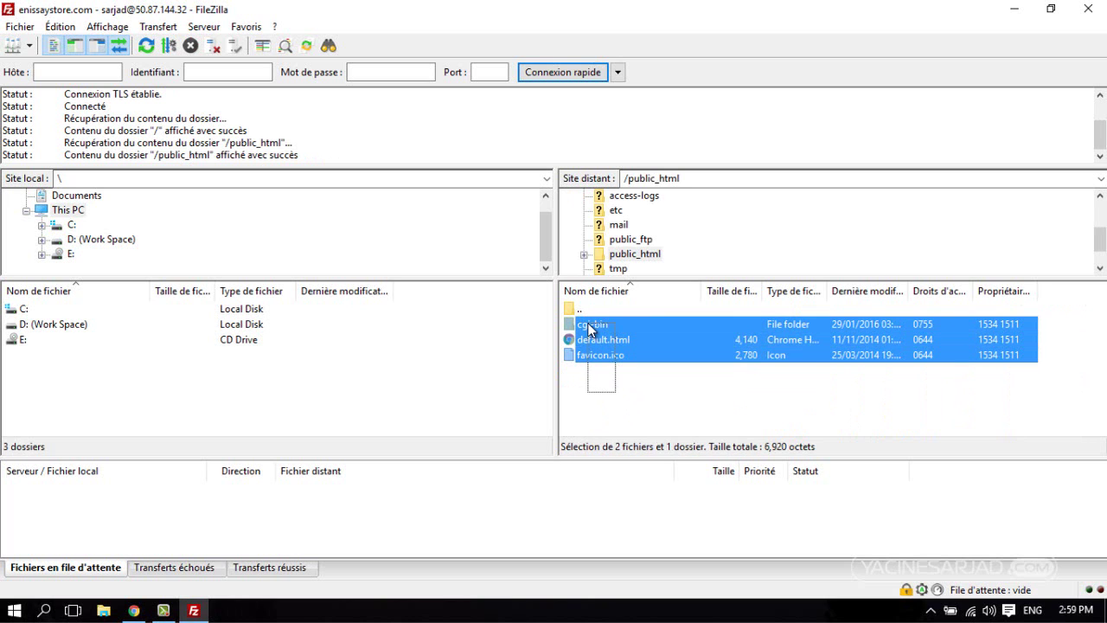
click(595, 379)
click(134, 610)
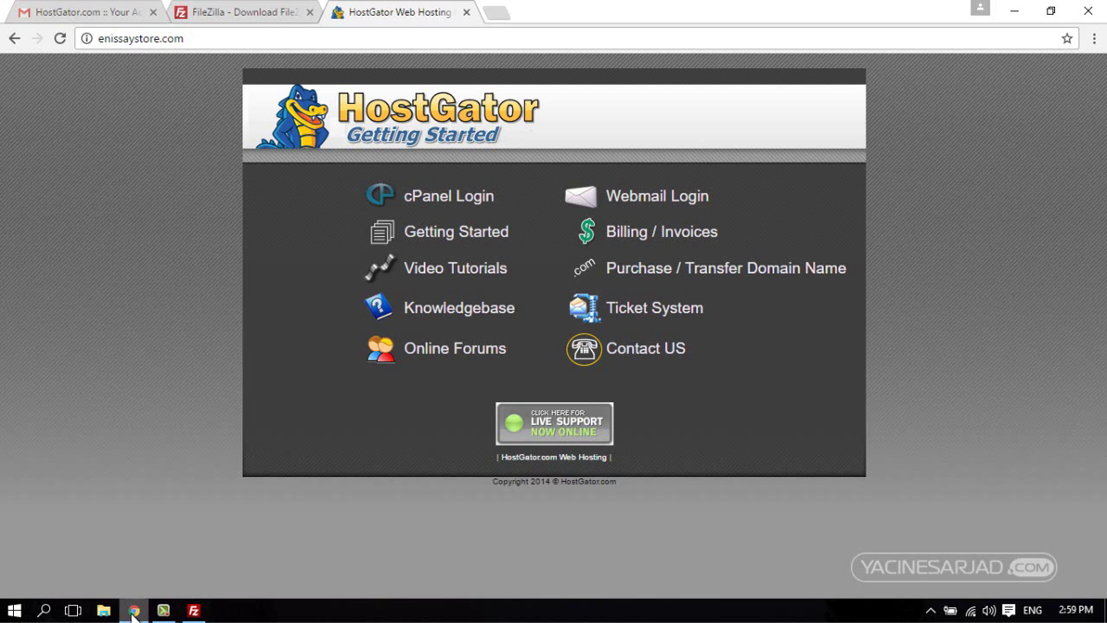
click(193, 610)
drag(619, 396, 582, 326)
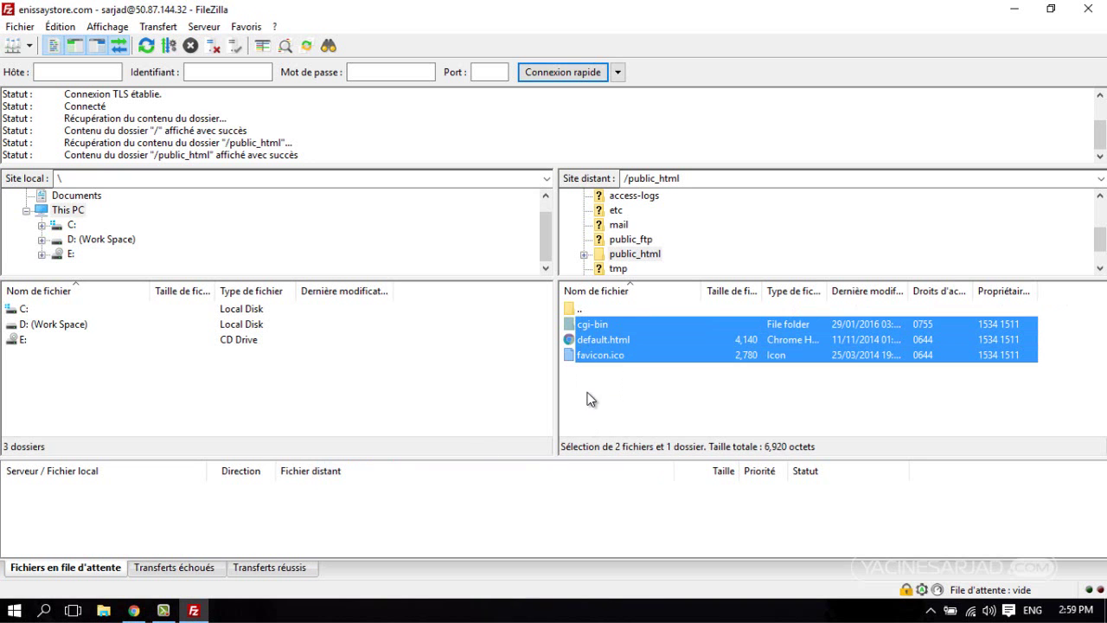
drag(641, 374, 585, 325)
right_click(585, 325)
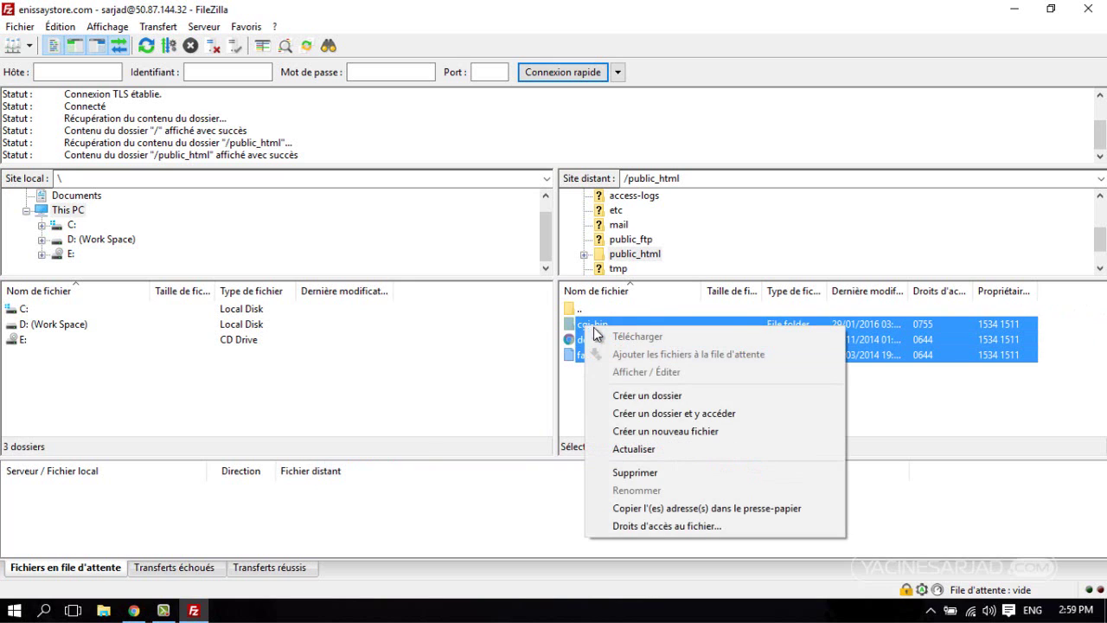
click(570, 404)
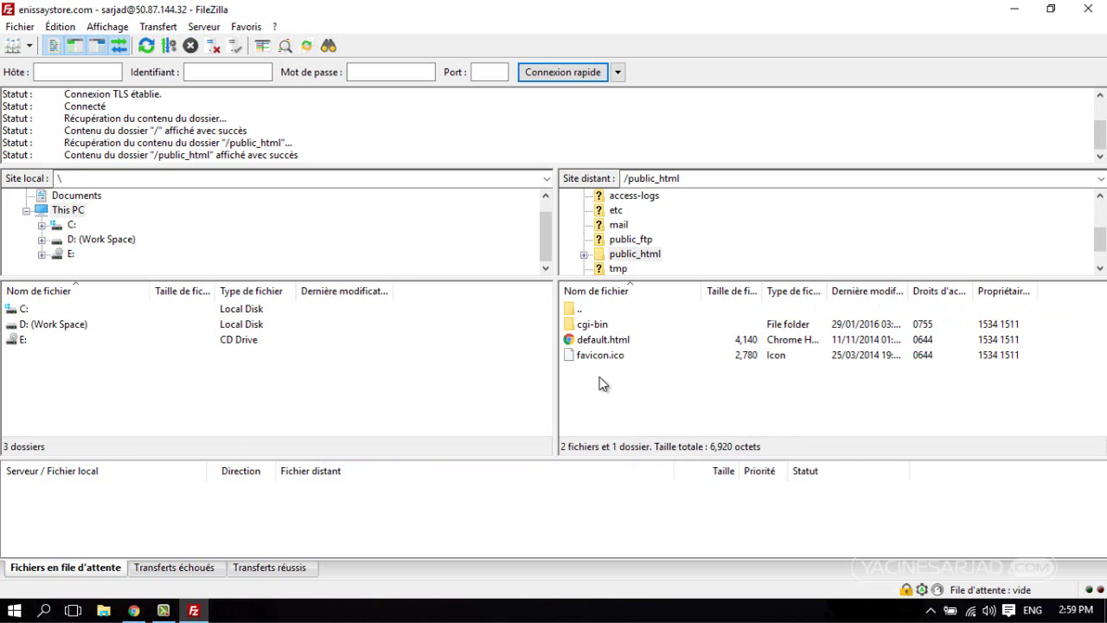
- Delete cgi-bin, default.html and favicon.ico from the remote public_html folder
drag(607, 381, 586, 325)
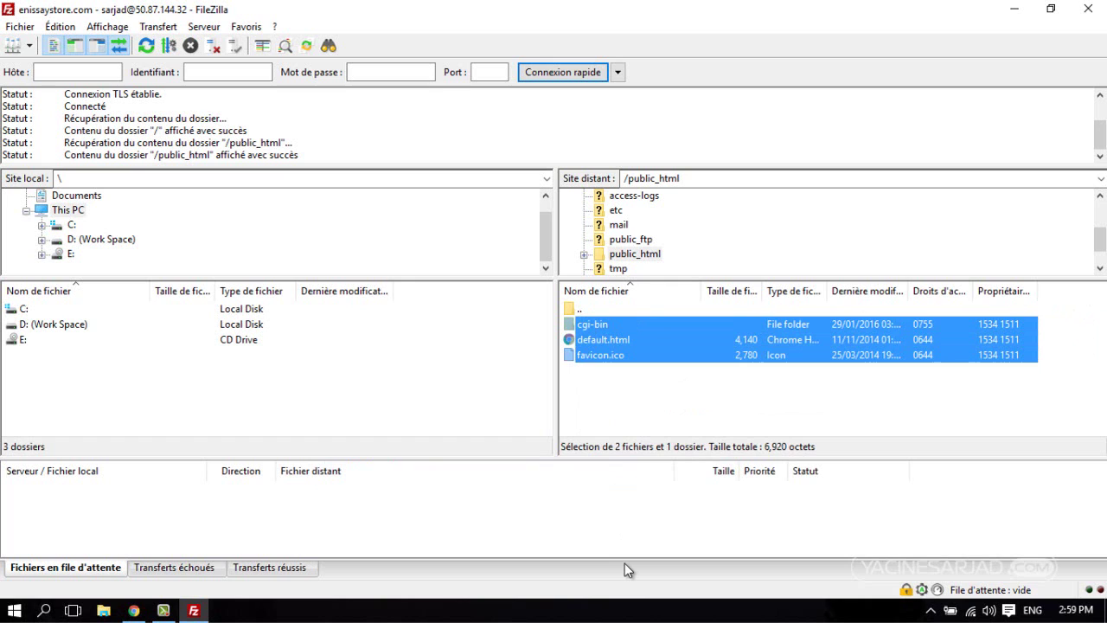
key(Delete)
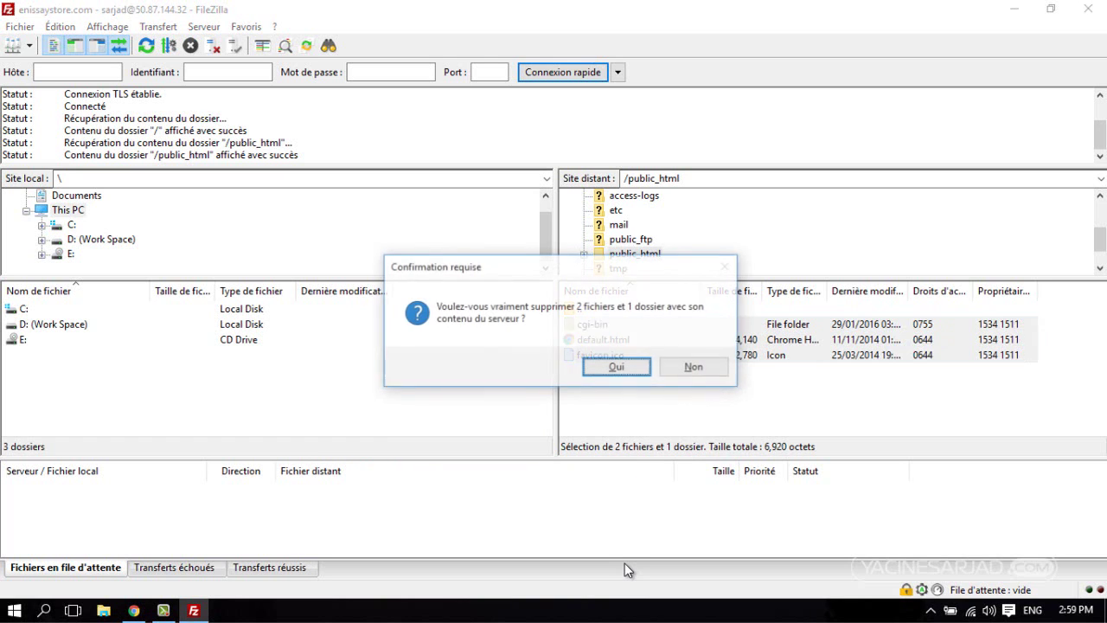
click(619, 371)
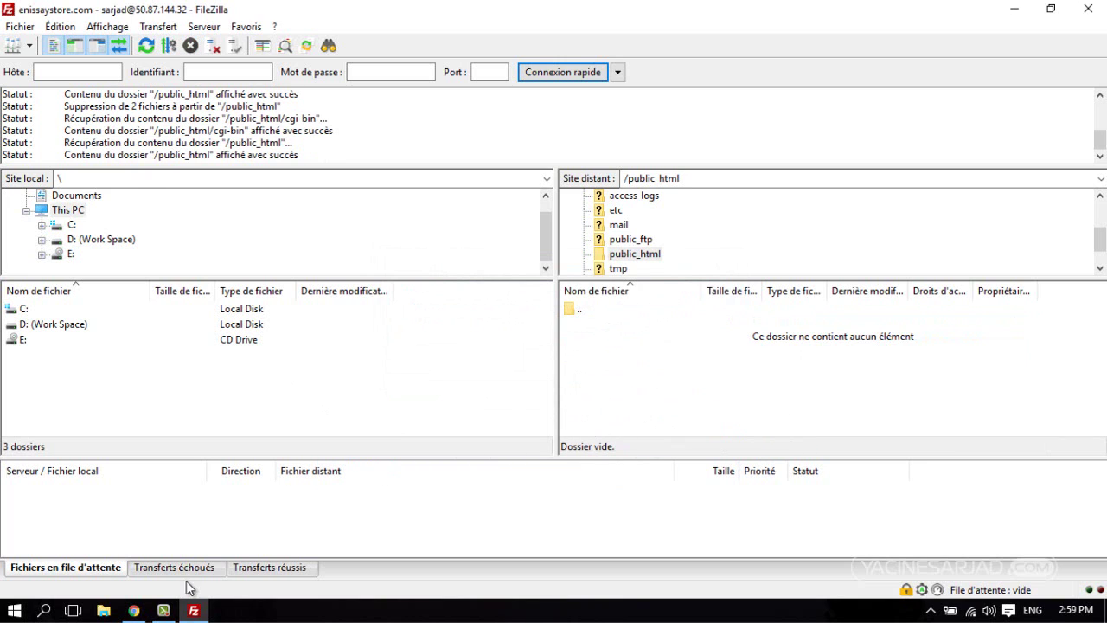
- Switch to Chrome, reload enissaystore.com to check the page after the deletion, and return to FileZilla
click(134, 611)
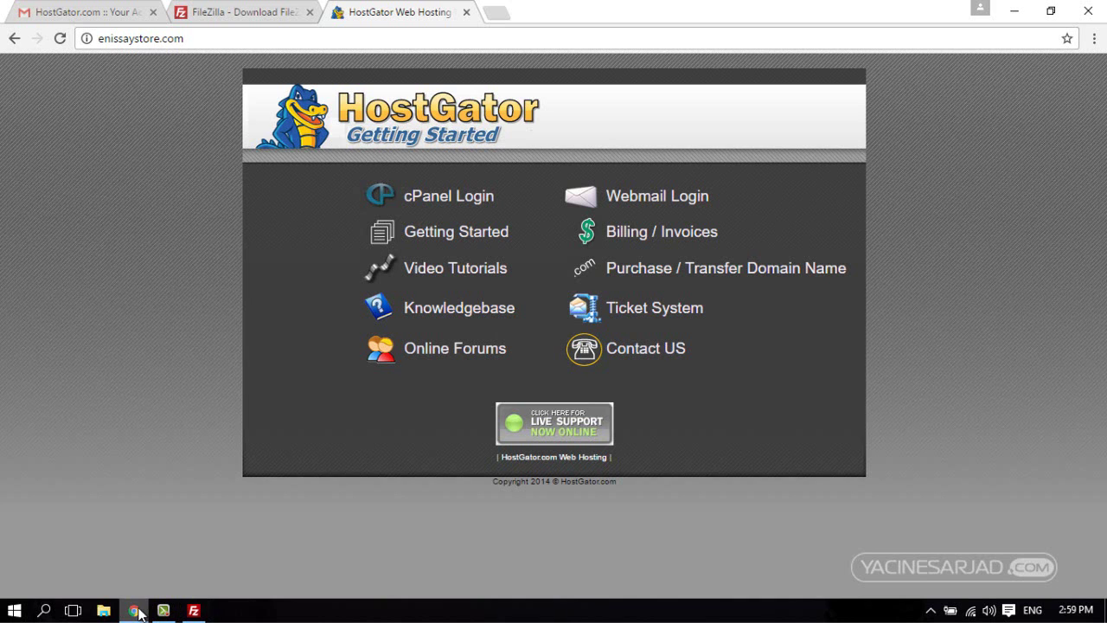
click(61, 39)
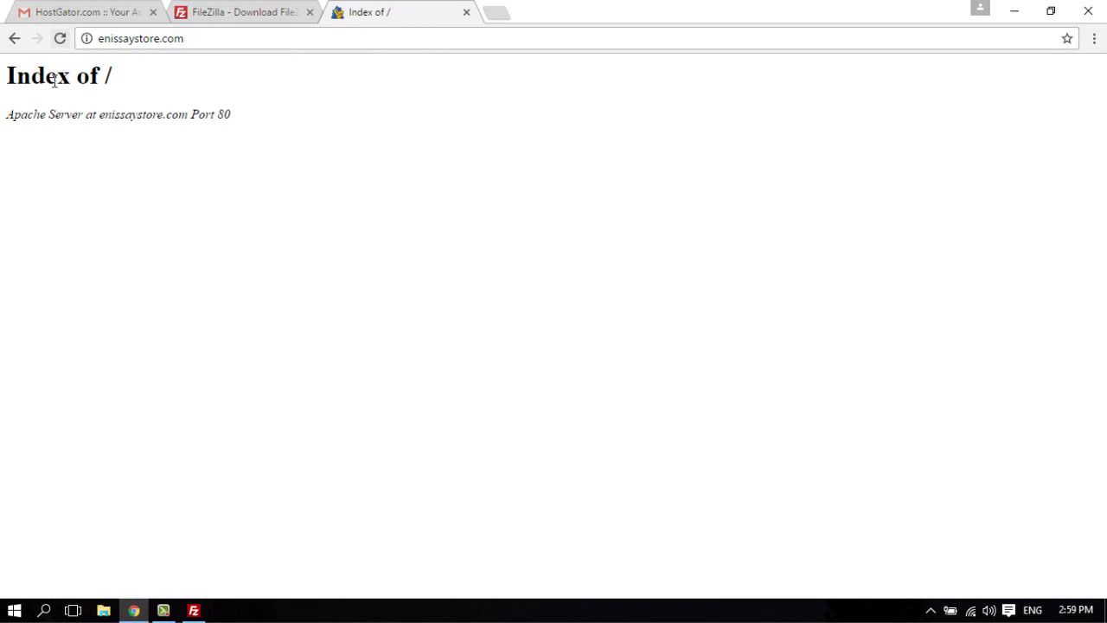
drag(8, 77, 264, 118)
click(298, 134)
click(194, 610)
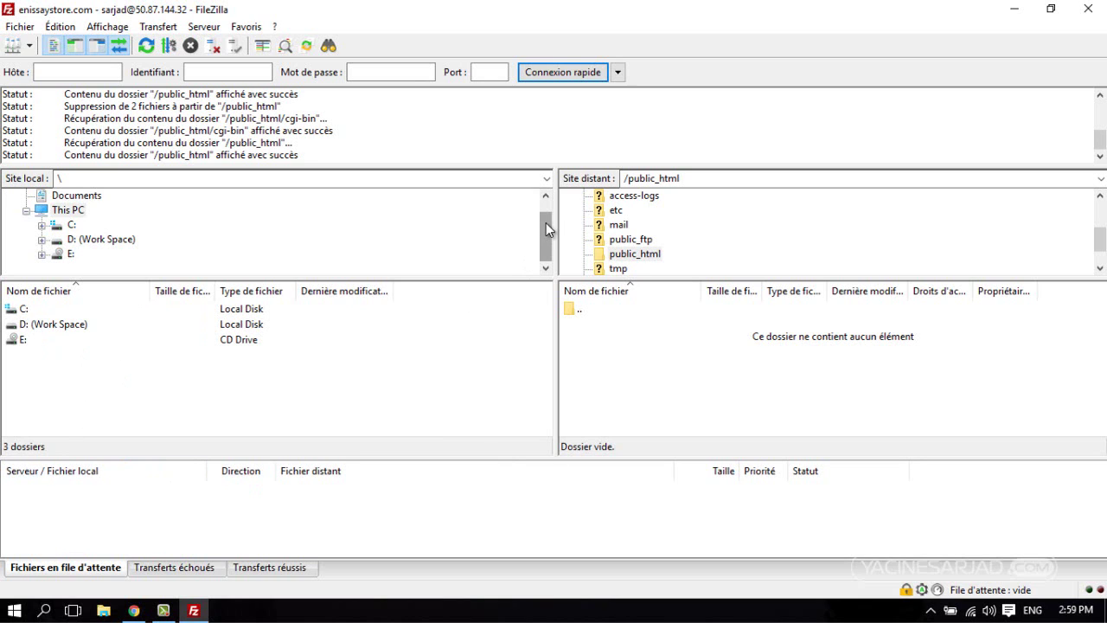
- Open the local Desktop folder in the local site tree, then minimize FileZilla and Chrome to reveal the Windows desktop
drag(546, 222, 545, 208)
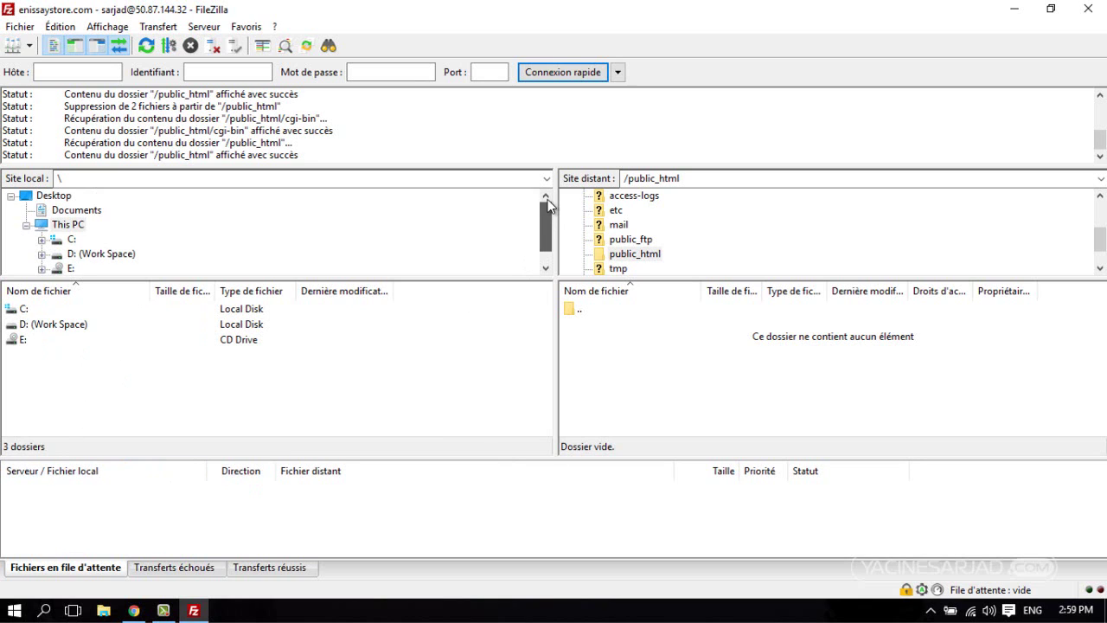
click(56, 195)
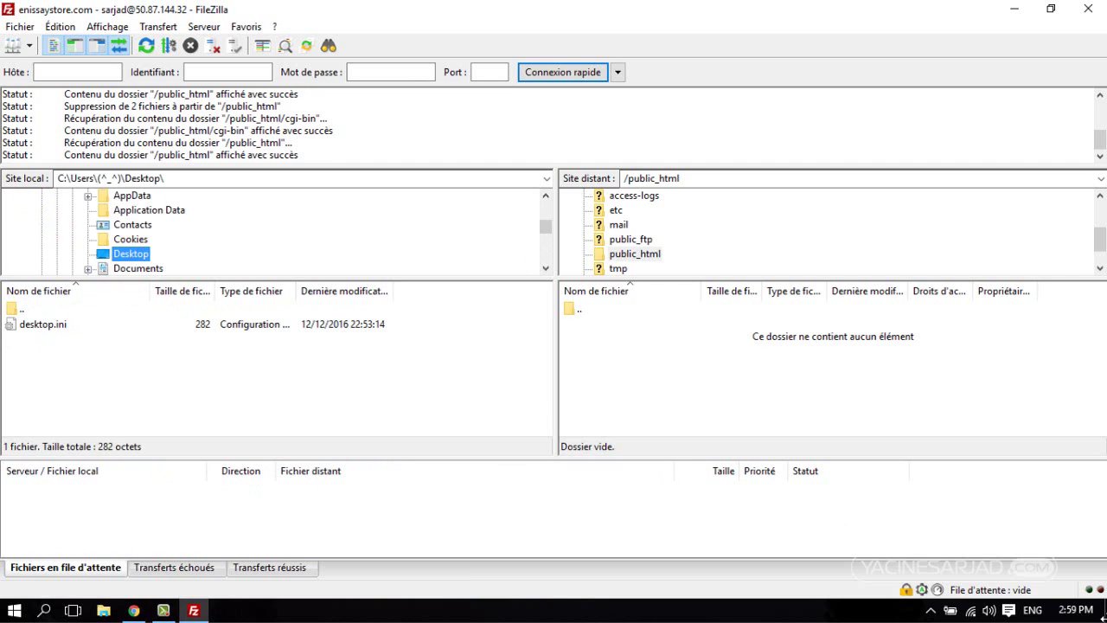
click(1016, 11)
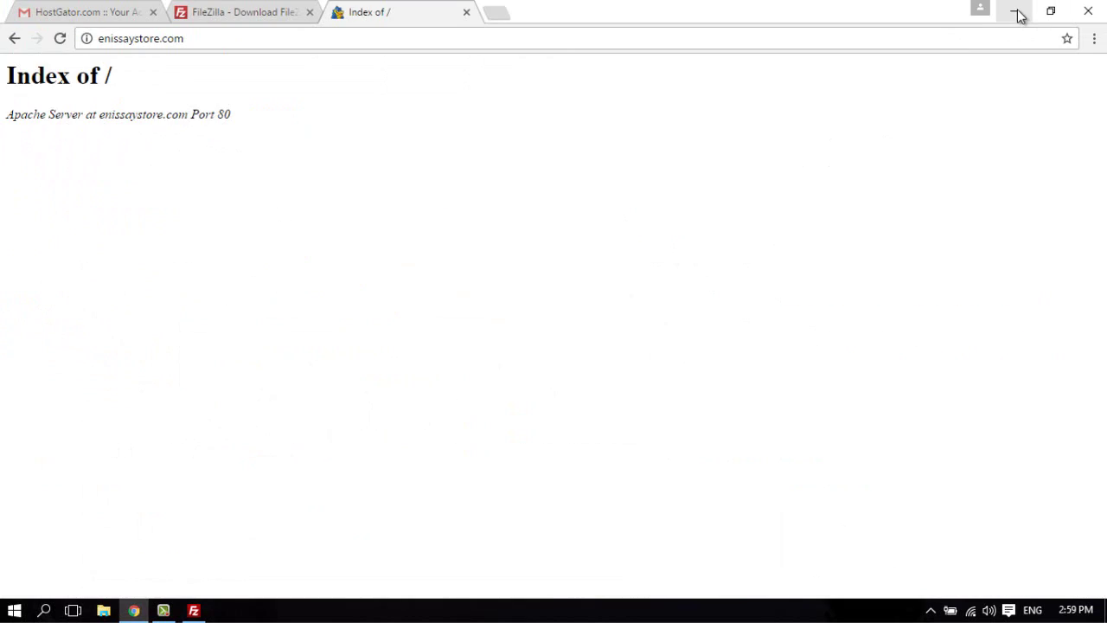
click(1018, 12)
- Create a new folder named Site Web on the Windows desktop and move it to the upper corner
right_click(48, 87)
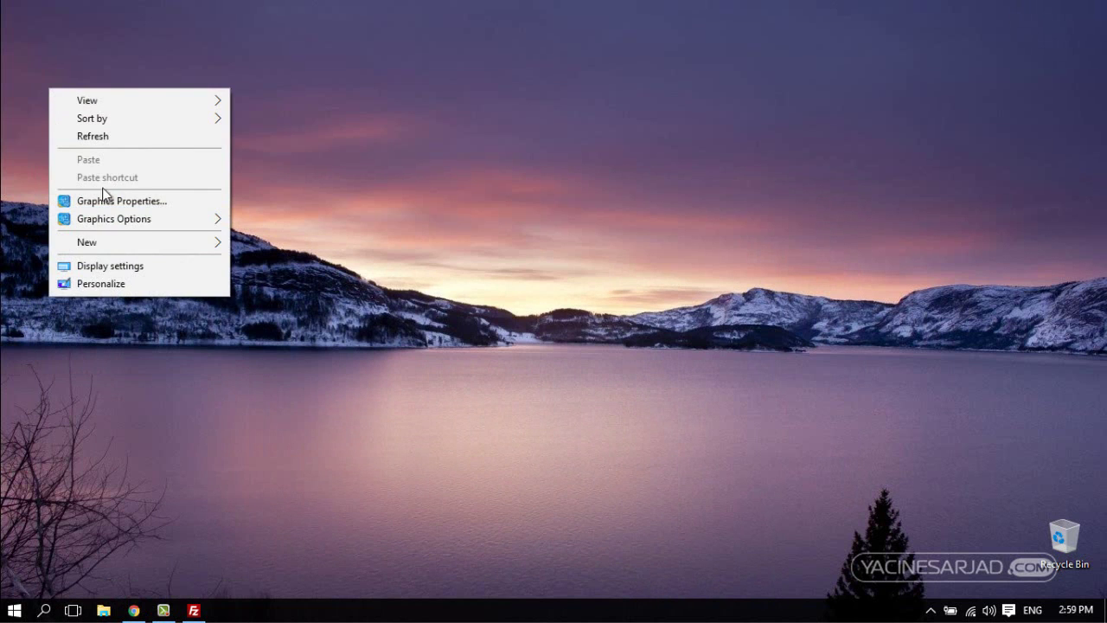
mouse_move(145, 249)
click(285, 245)
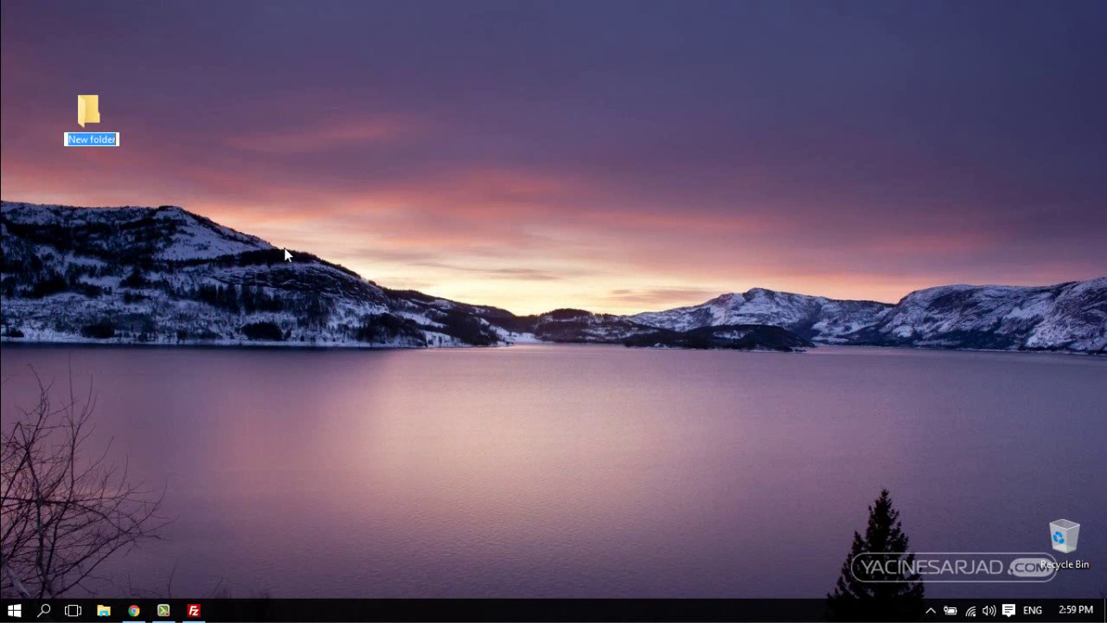
text(Site )
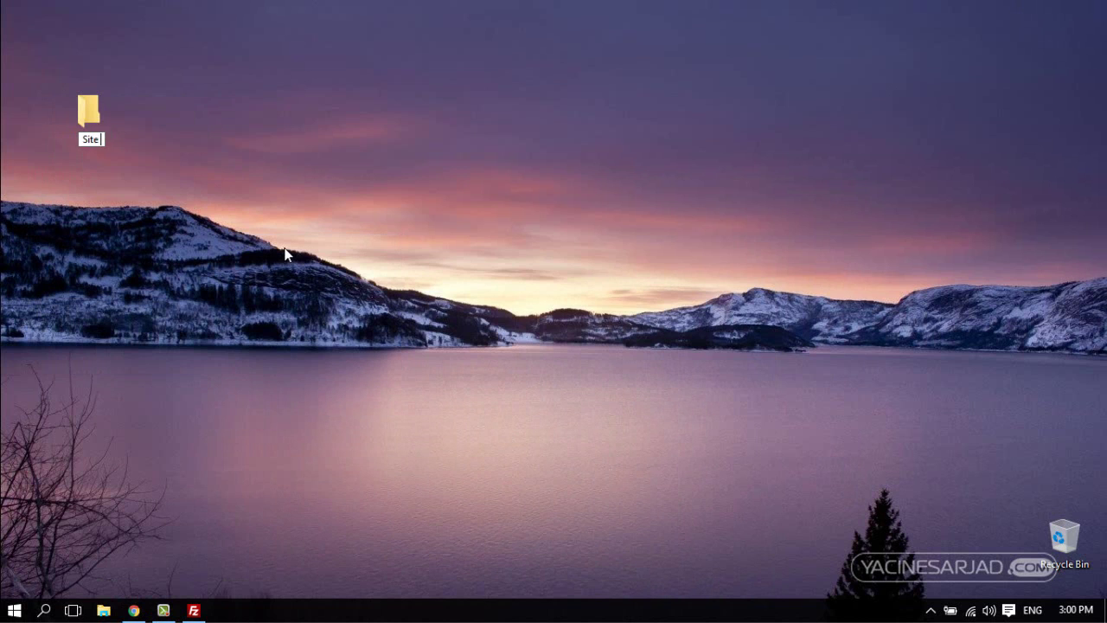
text(Web)
key(Return)
drag(90, 113, 43, 43)
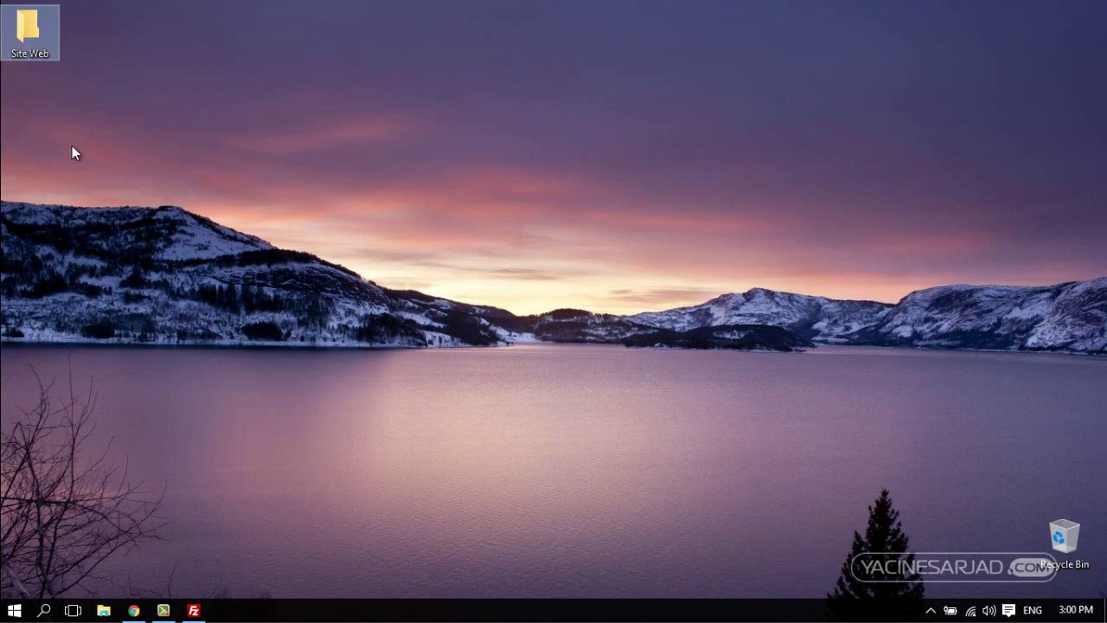
- Open the Site Web folder and create a new text document in it named index.html, accepting the extension change
double_click(29, 19)
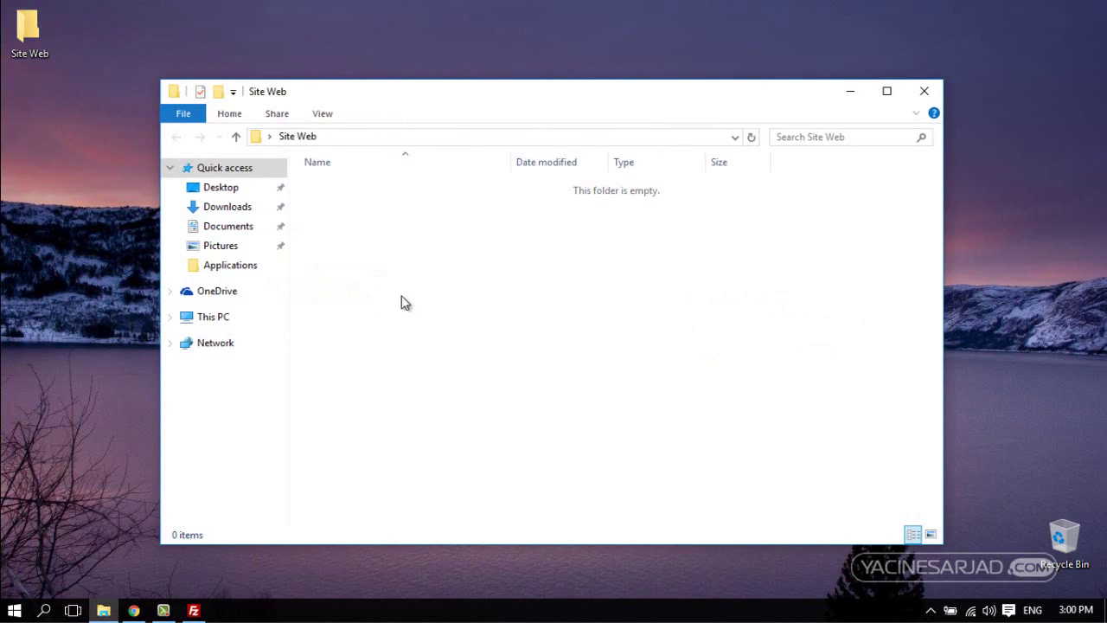
right_click(431, 273)
mouse_move(582, 467)
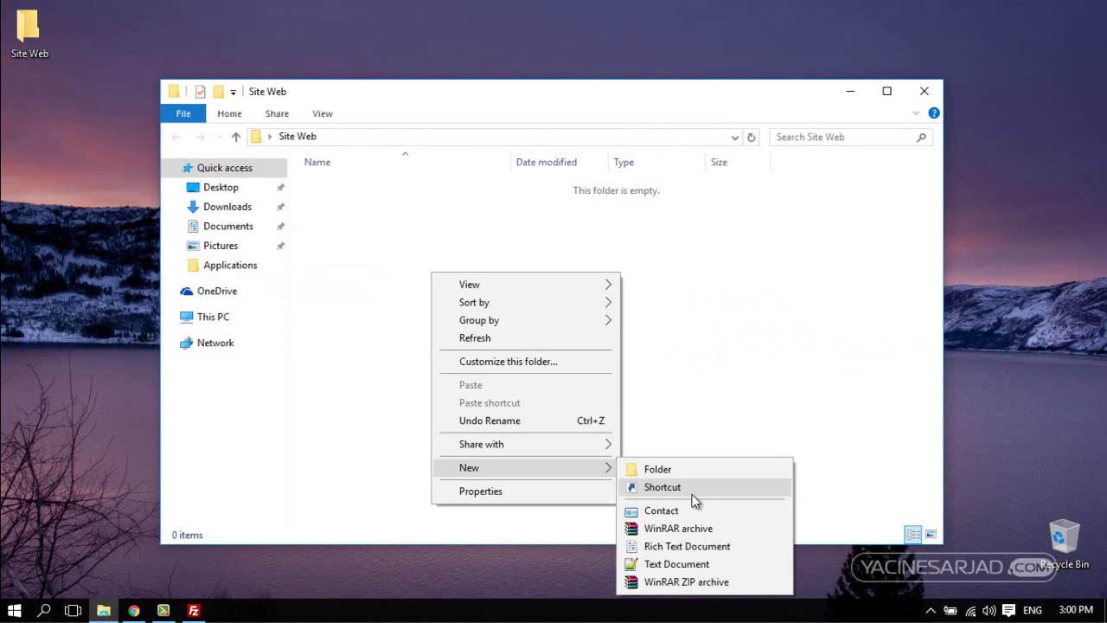
click(695, 564)
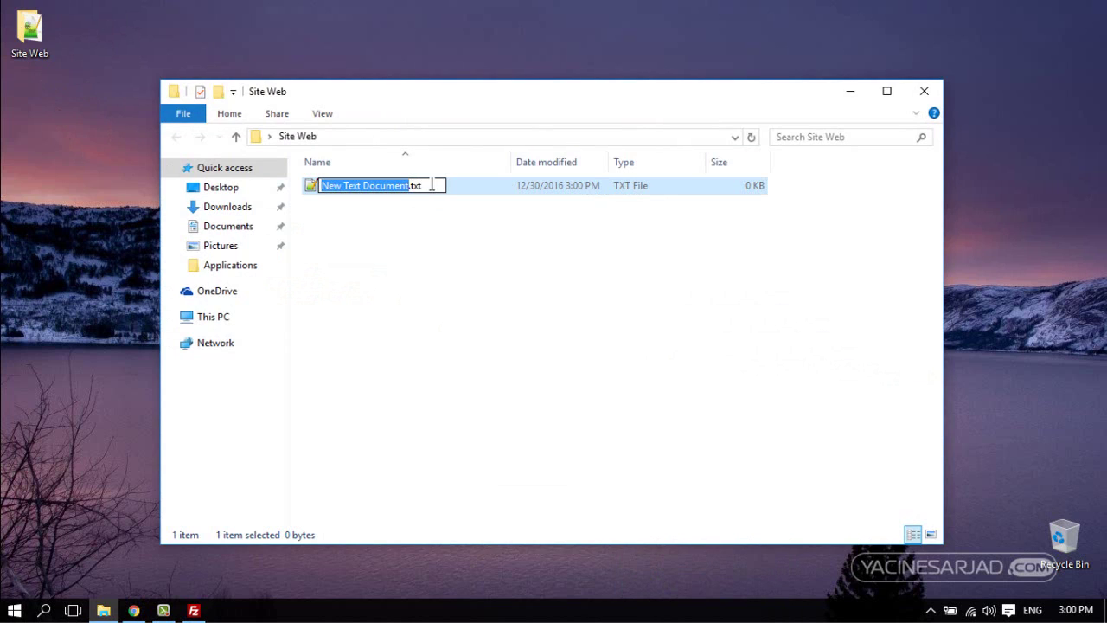
key(ctrl+a)
text(index)
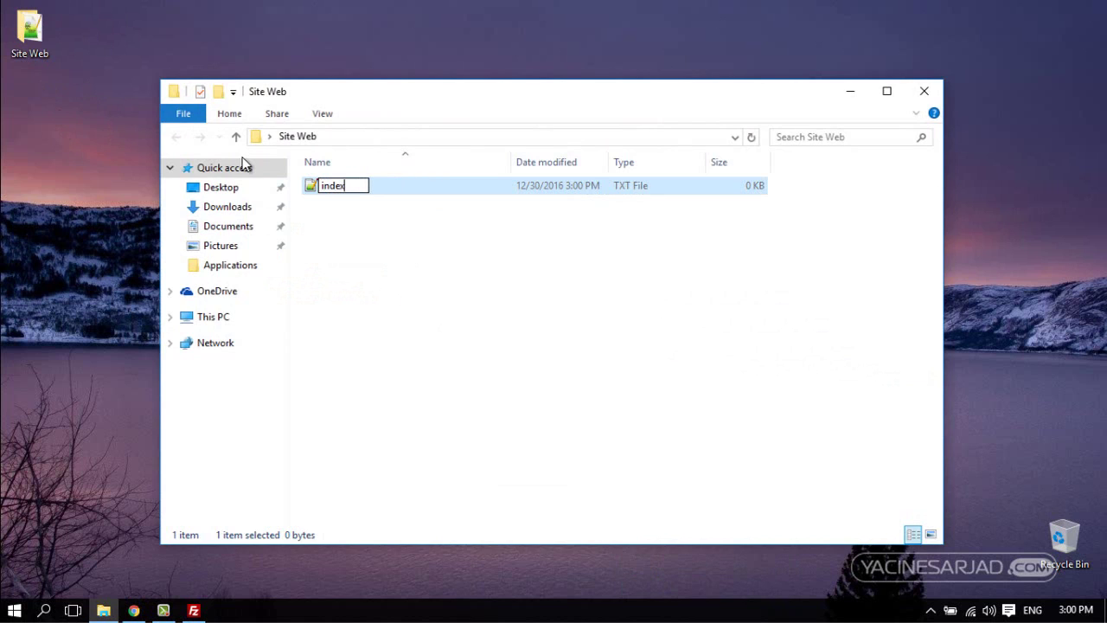
text(.html)
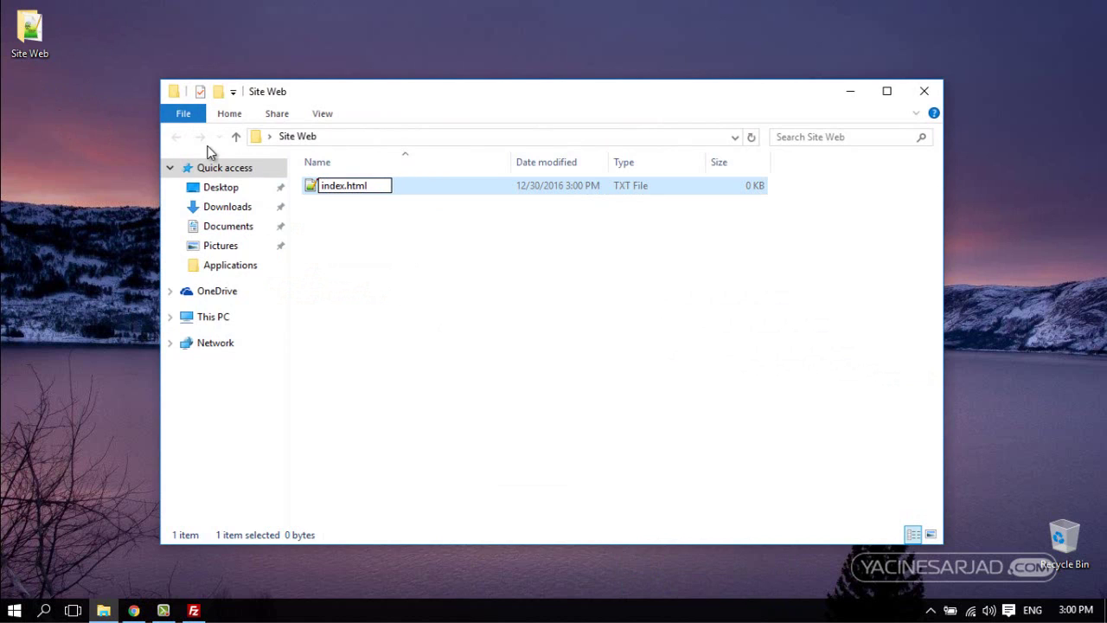
click(538, 340)
key(Return)
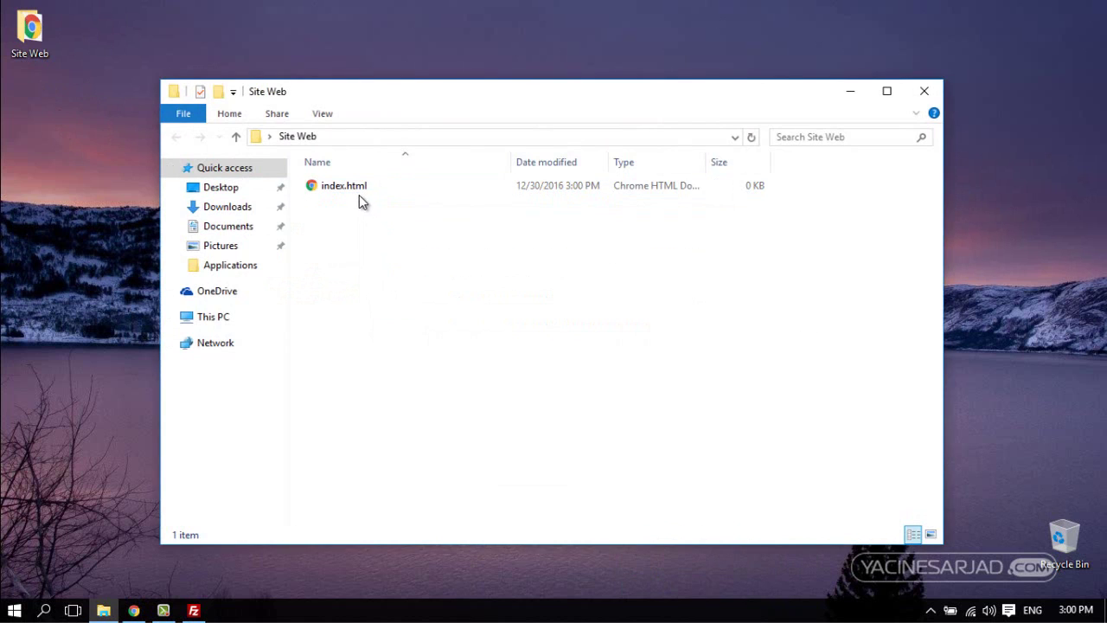
- Open index.html in Notepad++, enter the text "Salut :)", save the file and close the editor
right_click(357, 194)
click(517, 225)
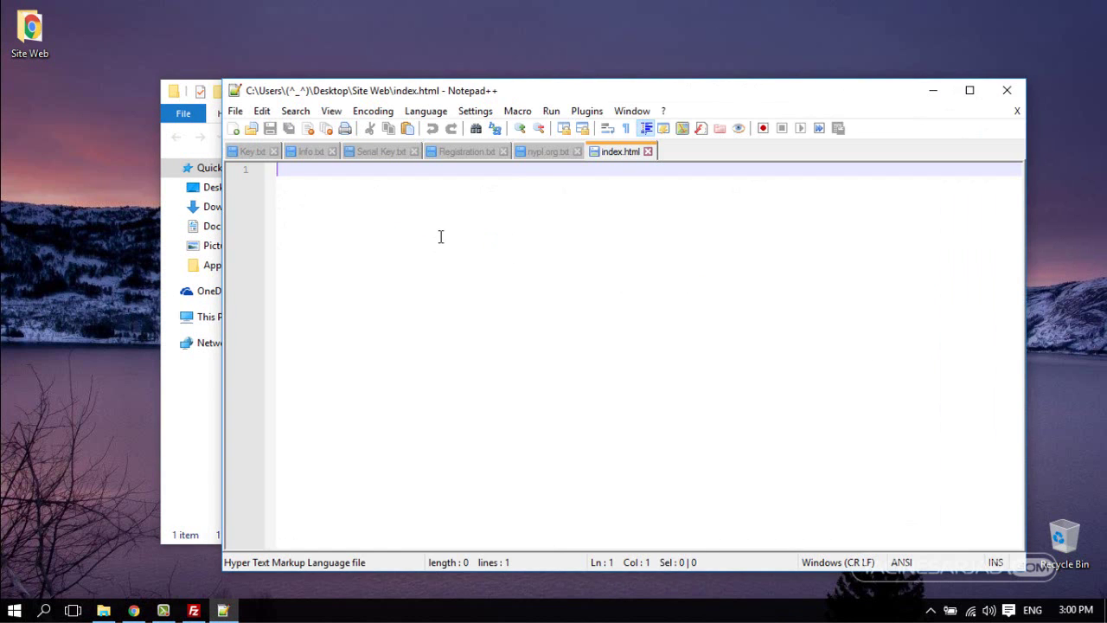
text(Salut :))
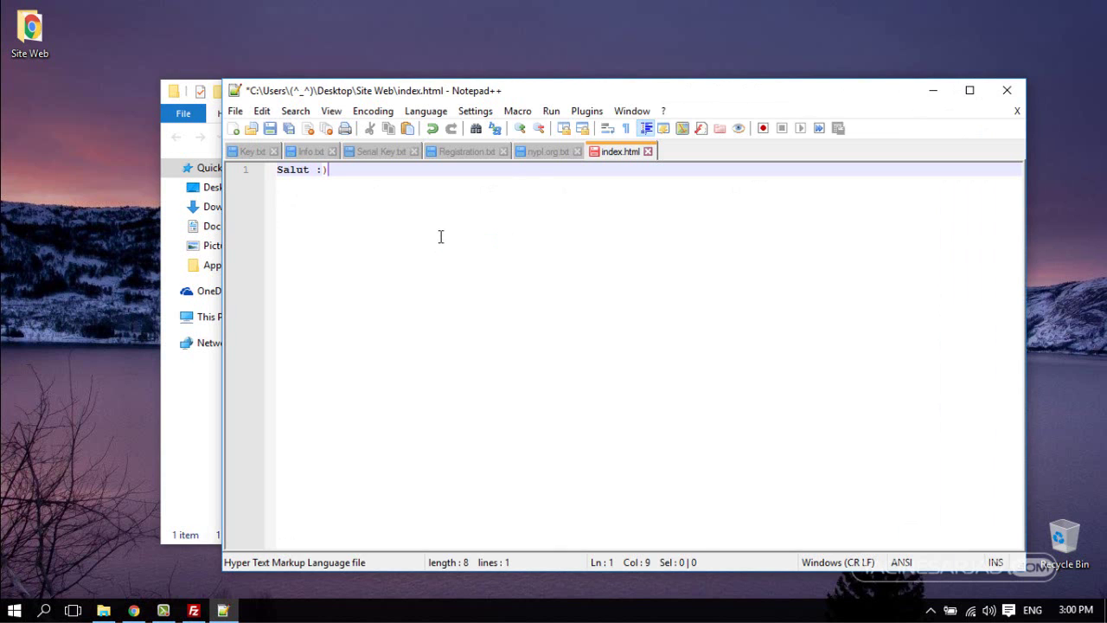
key(ctrl+s)
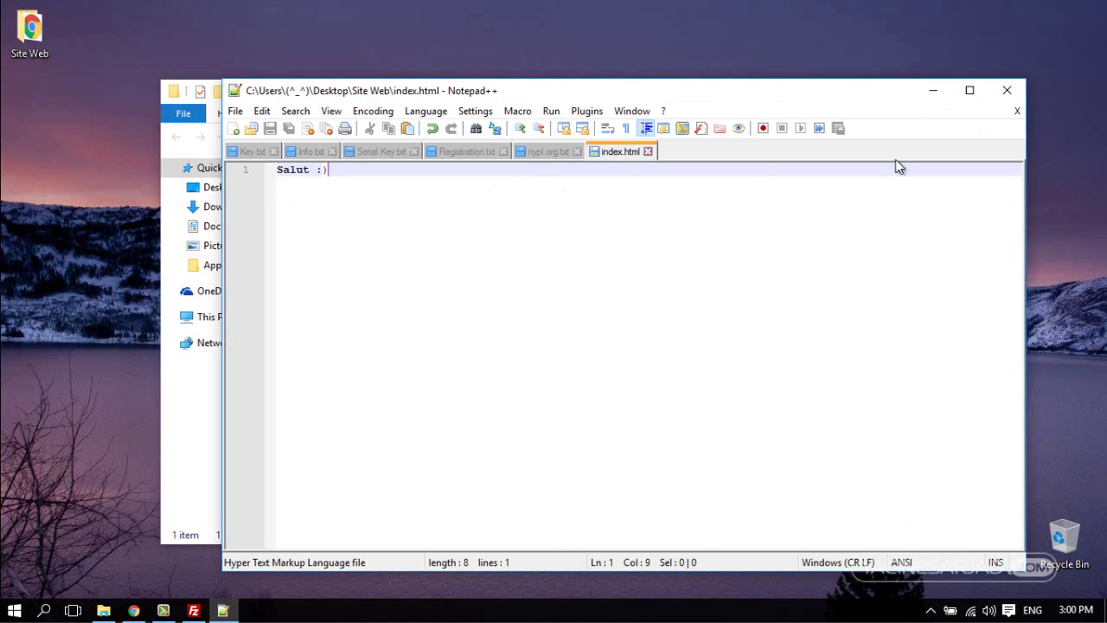
click(1007, 90)
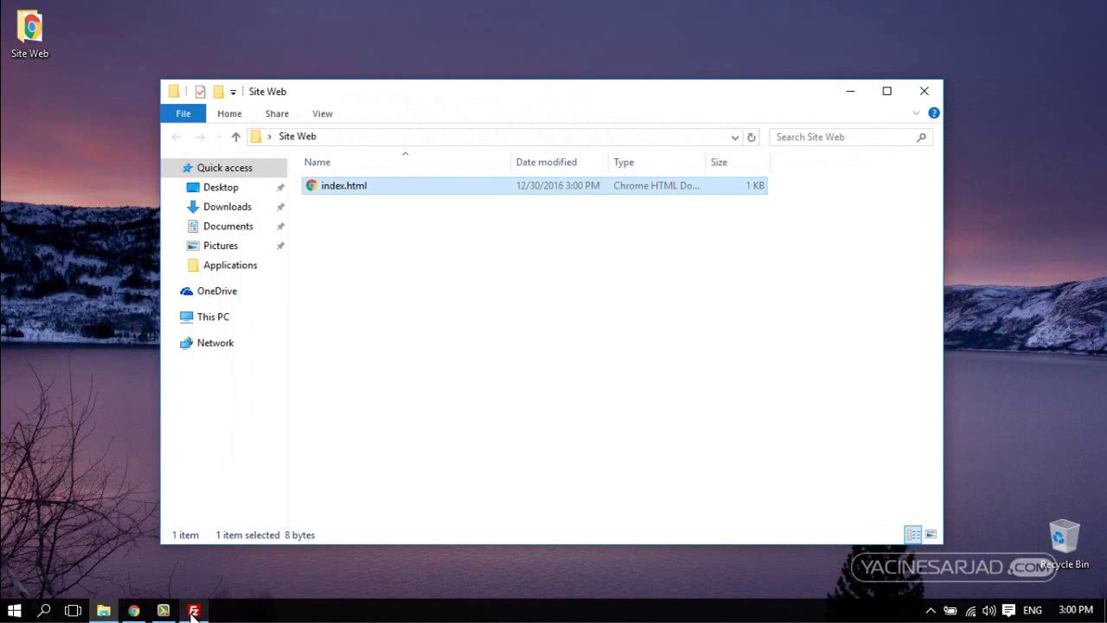
- Switch to FileZilla, refresh the file and folder lists, and open the local Site Web folder
click(194, 610)
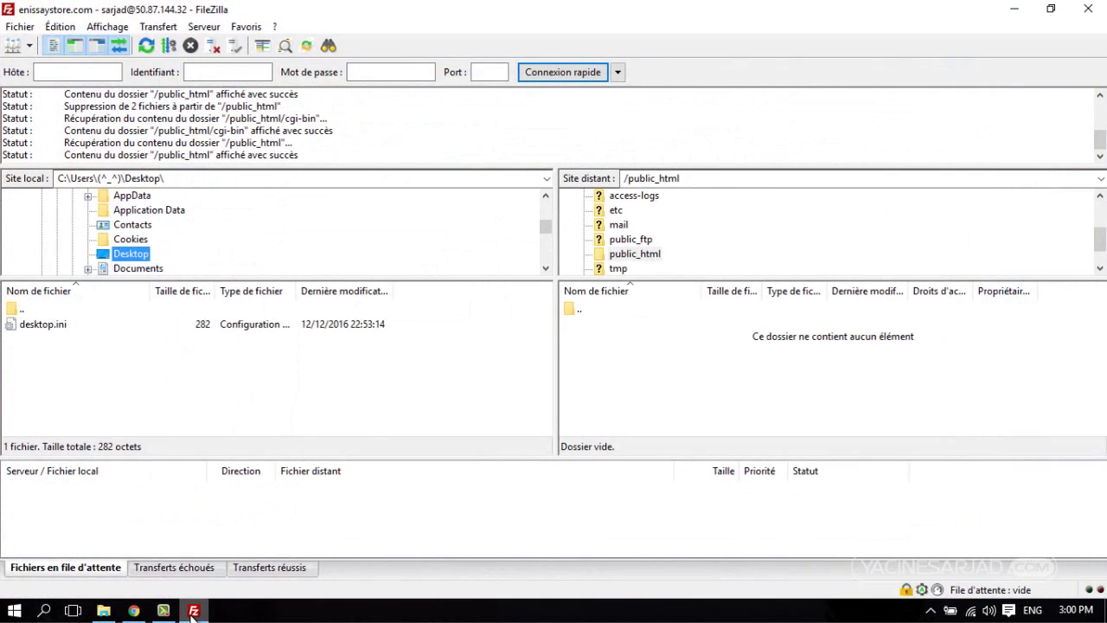
click(147, 46)
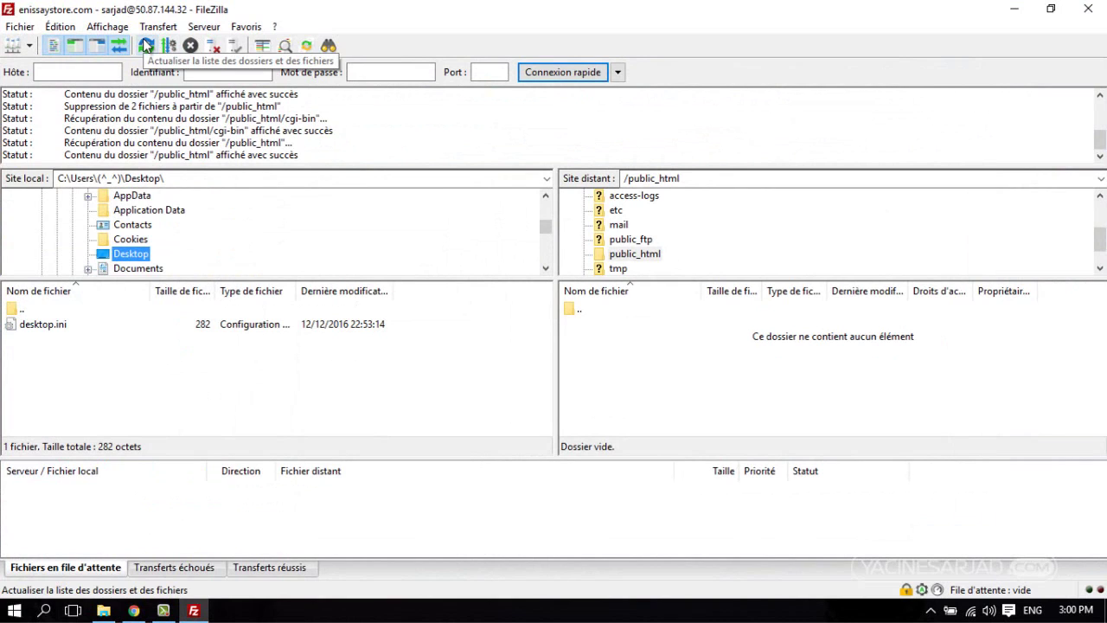
click(147, 46)
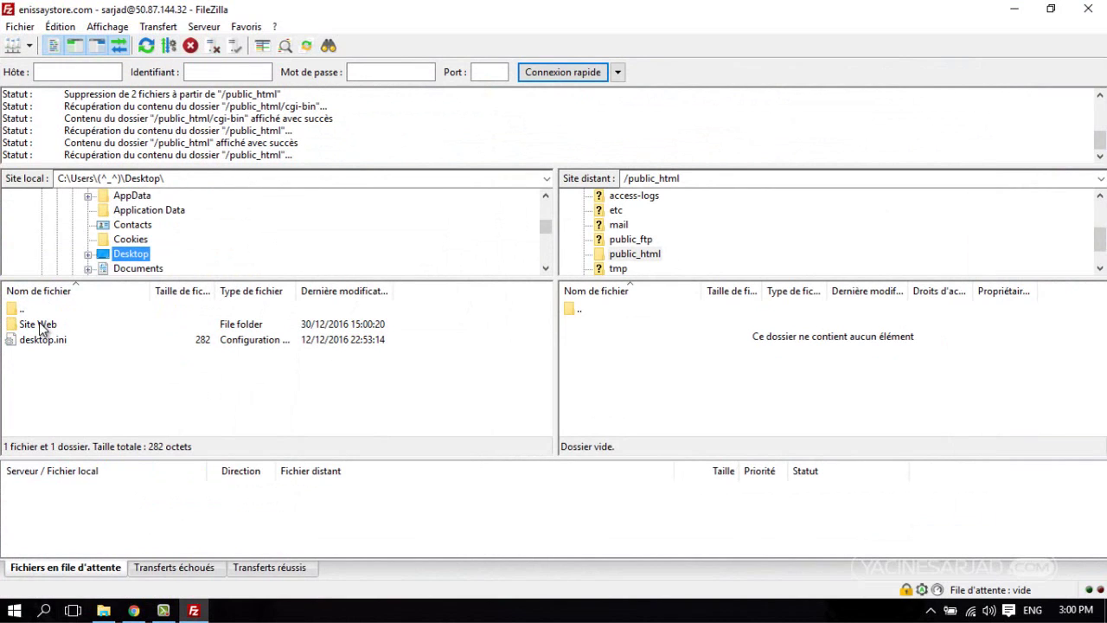
double_click(41, 325)
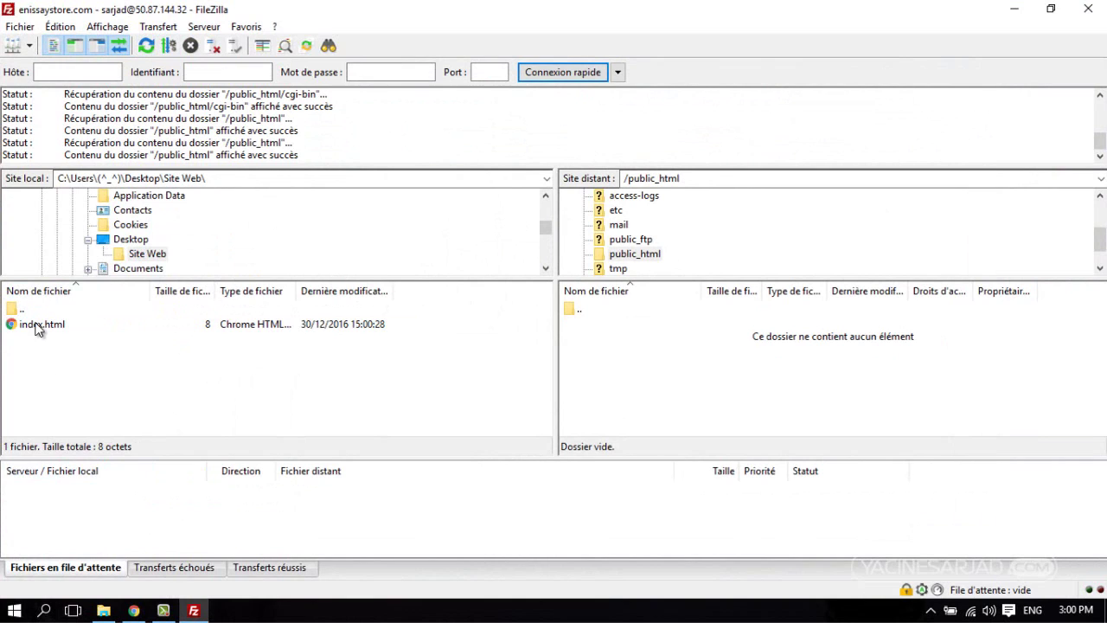
- Upload index.html from the local Site Web folder to the remote public_html folder
click(28, 326)
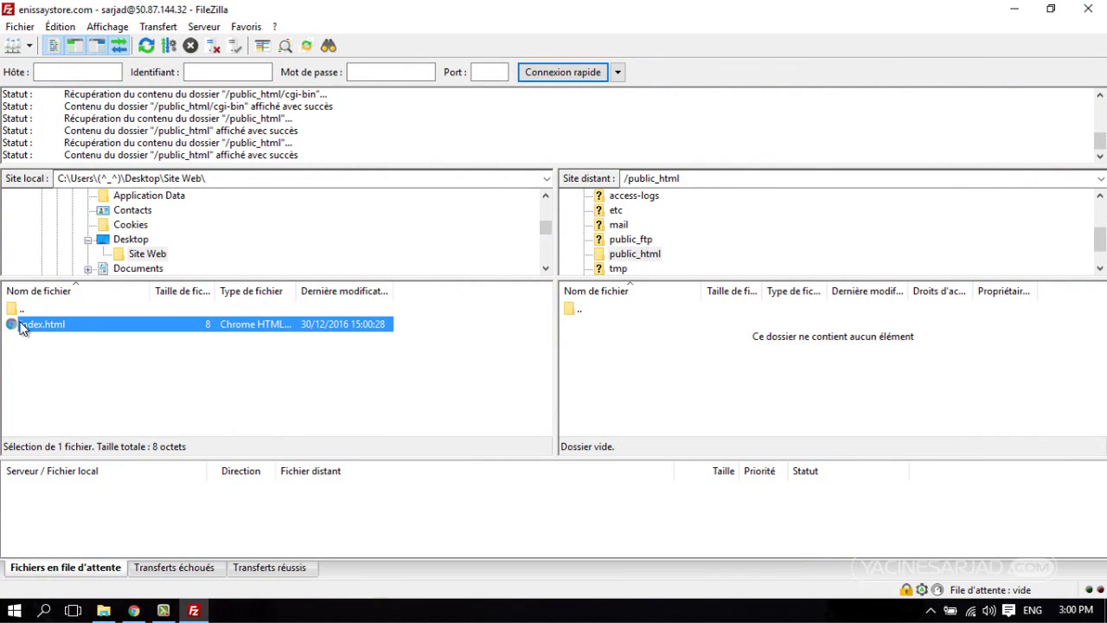
right_click(51, 323)
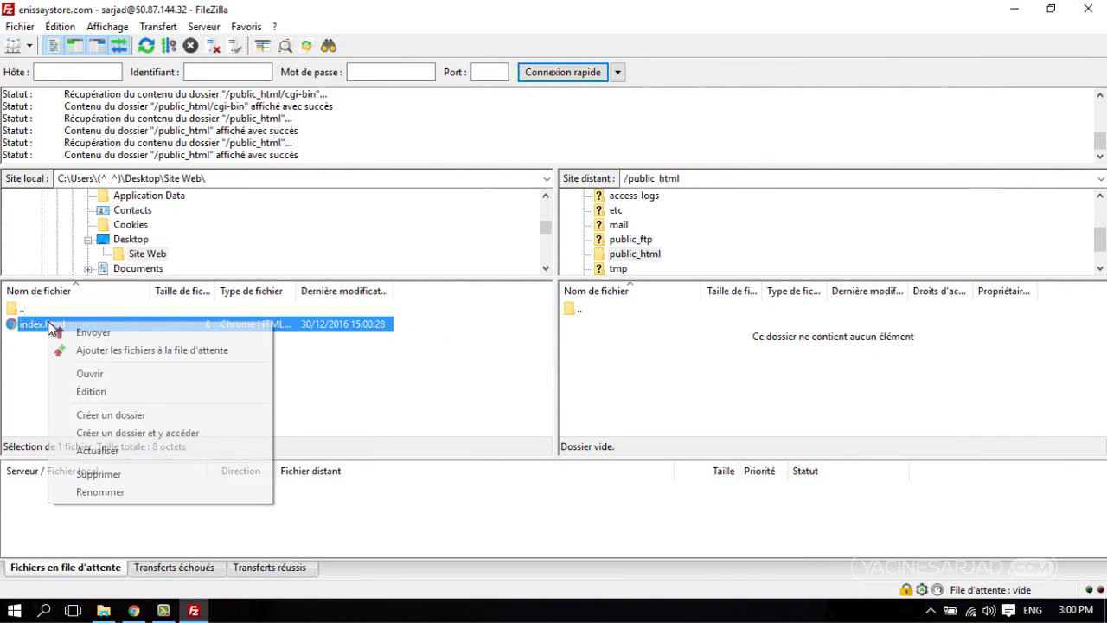
click(15, 357)
click(30, 351)
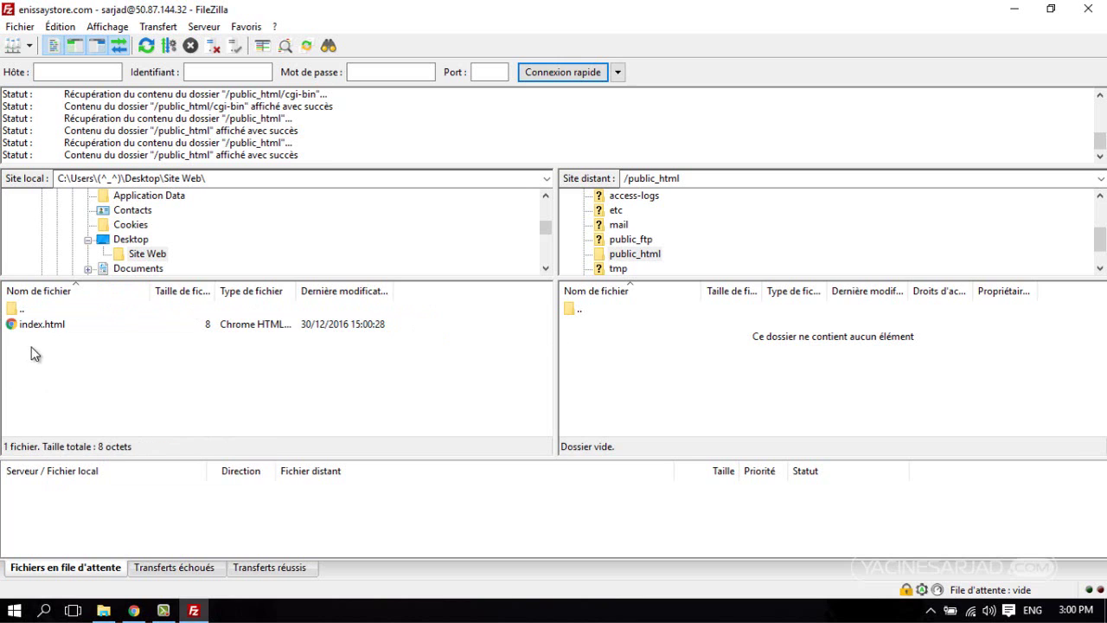
click(39, 324)
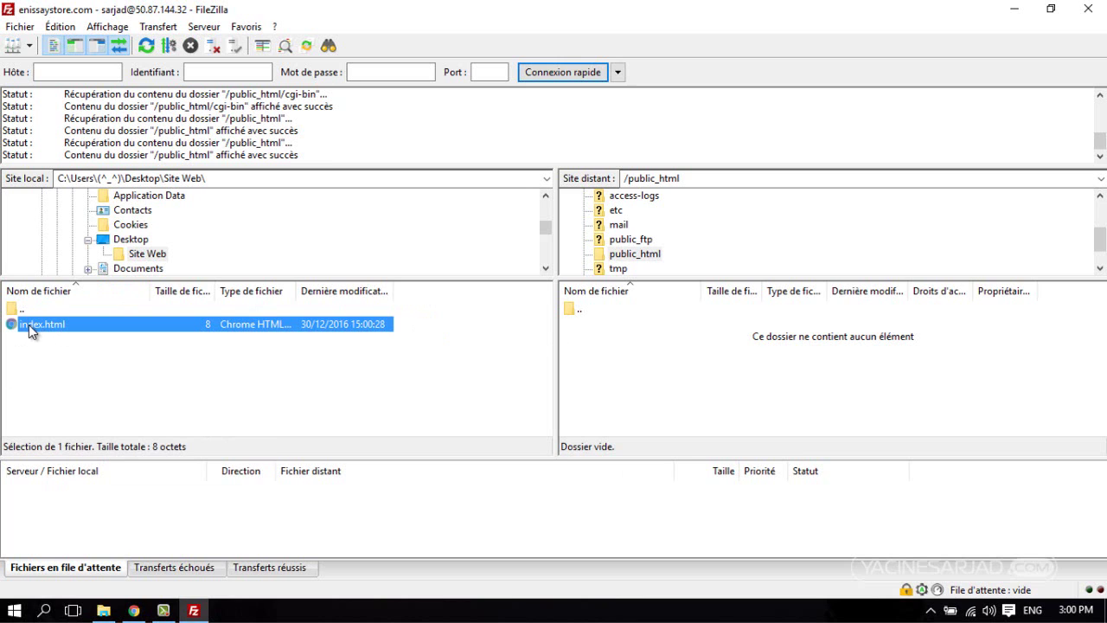
drag(28, 324, 831, 350)
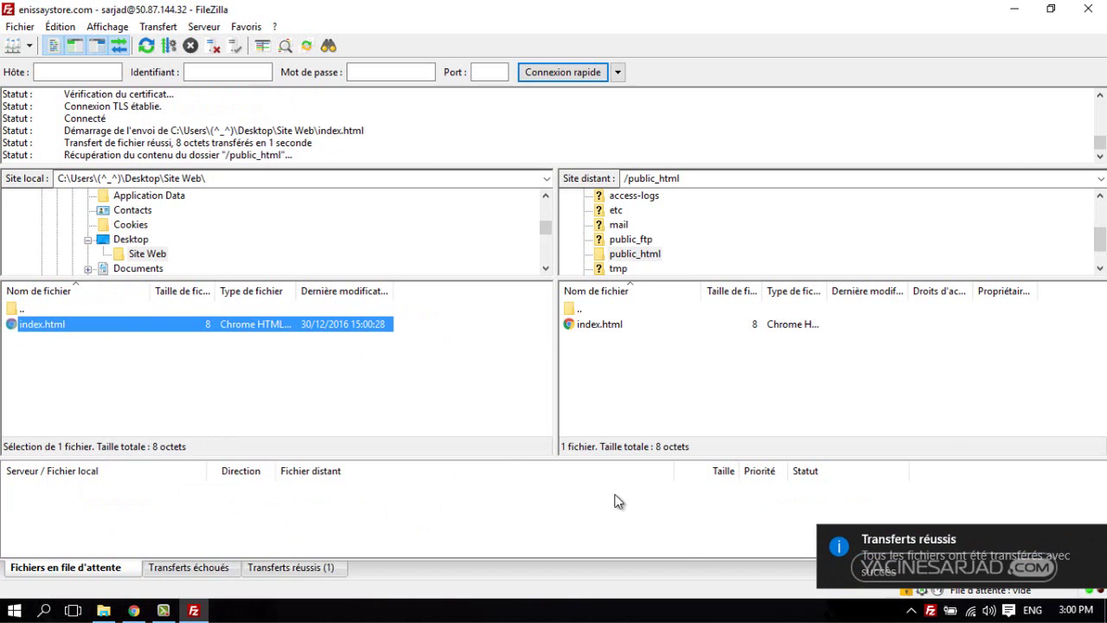
- Switch to Chrome and reload enissaystore.com to check the uploaded page
click(133, 610)
click(62, 39)
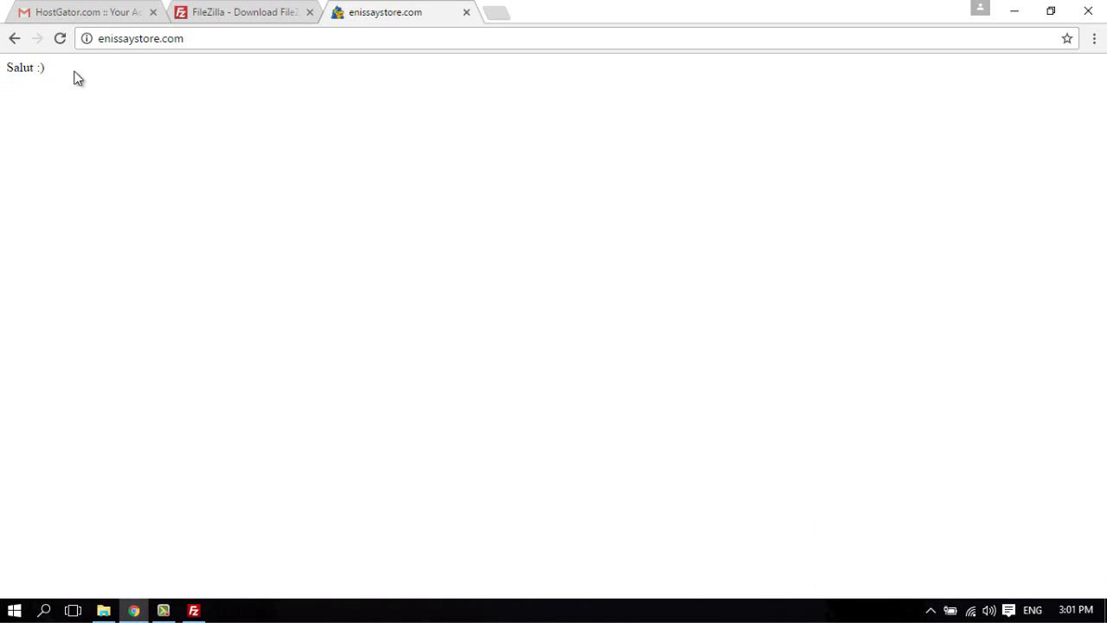
- Return to FileZilla, disconnect from the enissaystore.com server, and reconnect to it
click(194, 611)
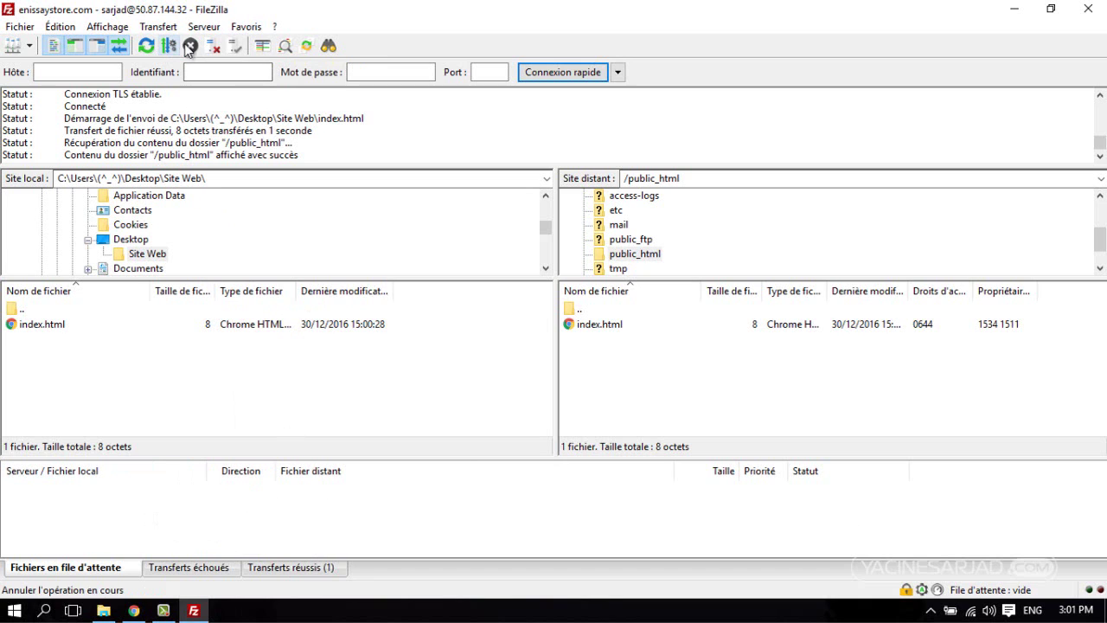
click(214, 49)
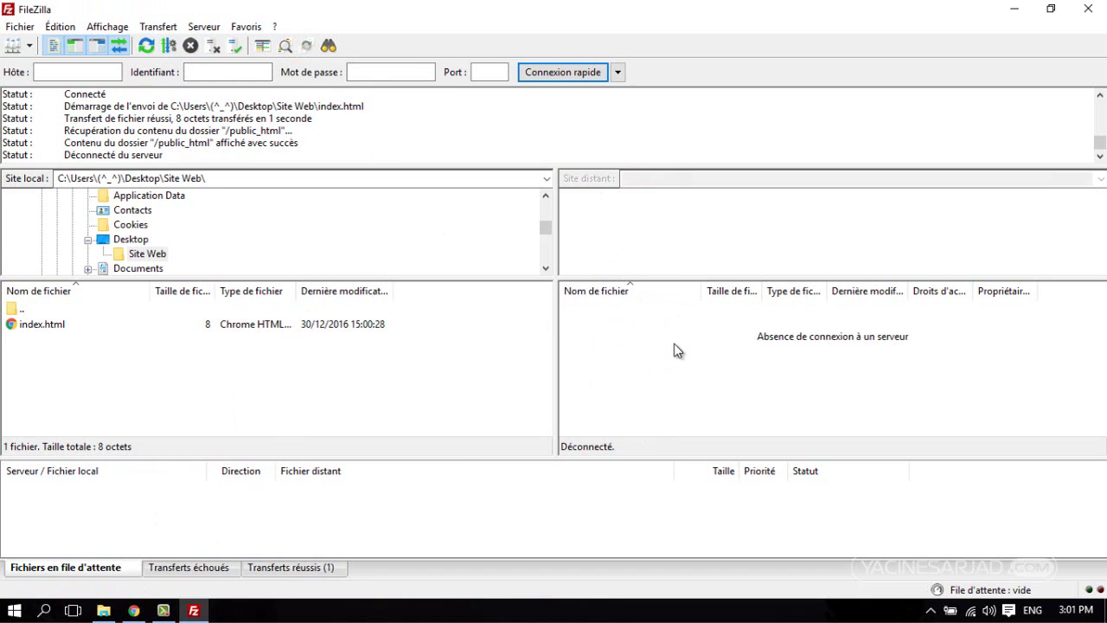
click(237, 48)
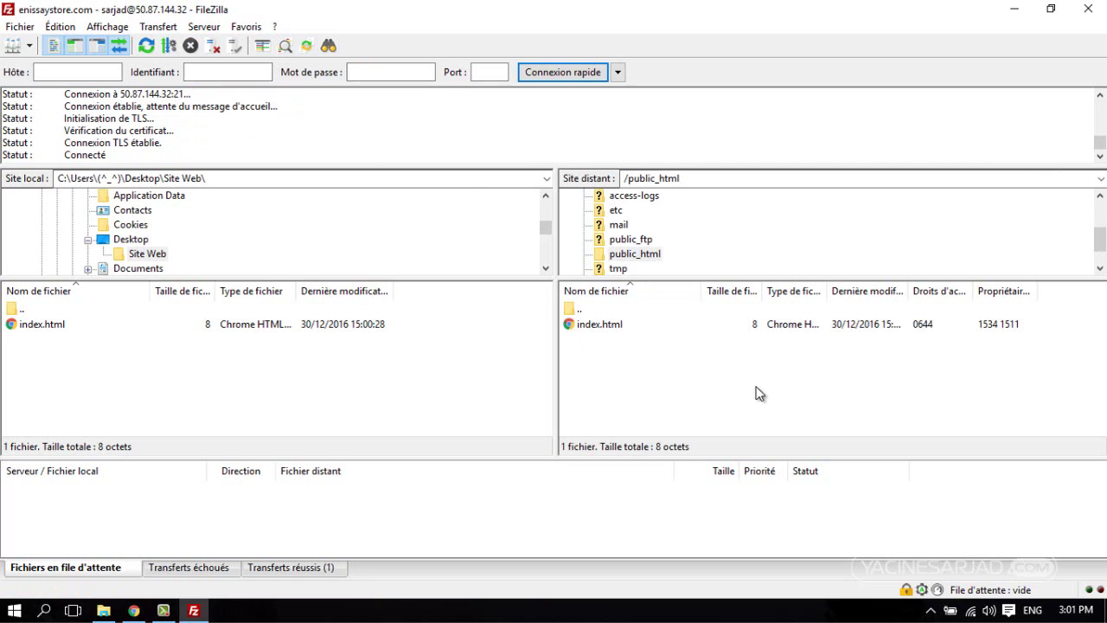
click(28, 51)
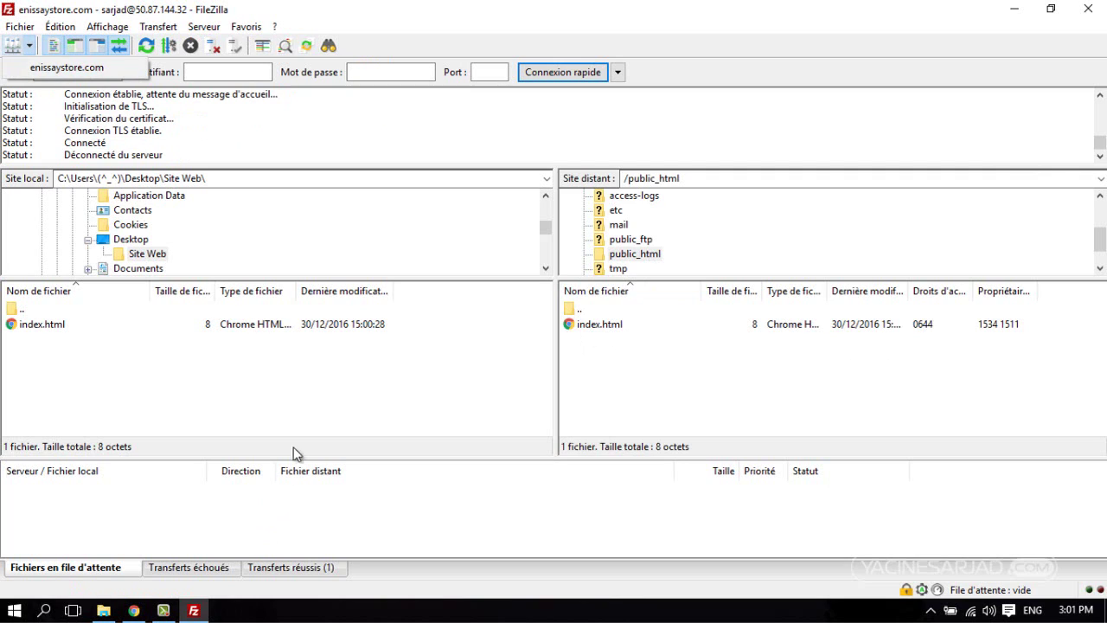
click(316, 395)
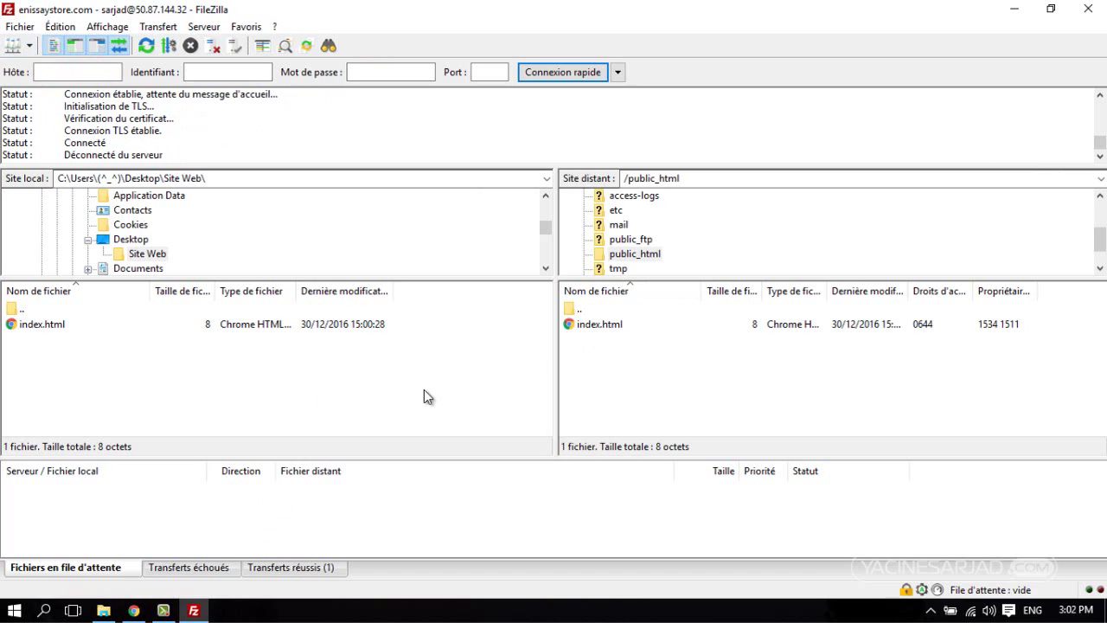
click(144, 29)
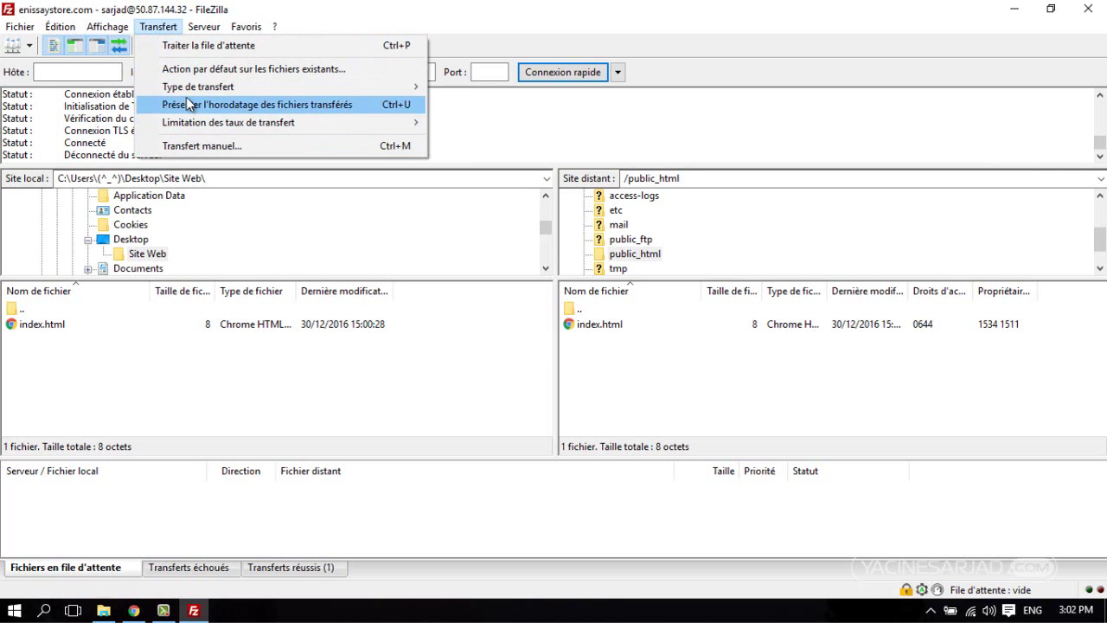
mouse_move(196, 127)
mouse_move(200, 92)
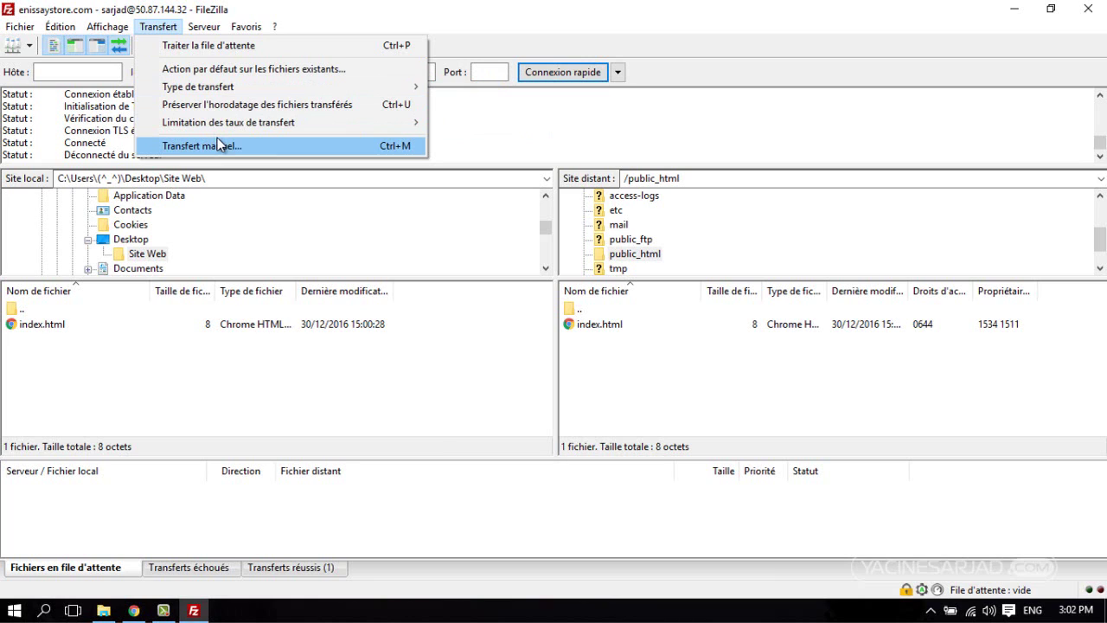
click(307, 413)
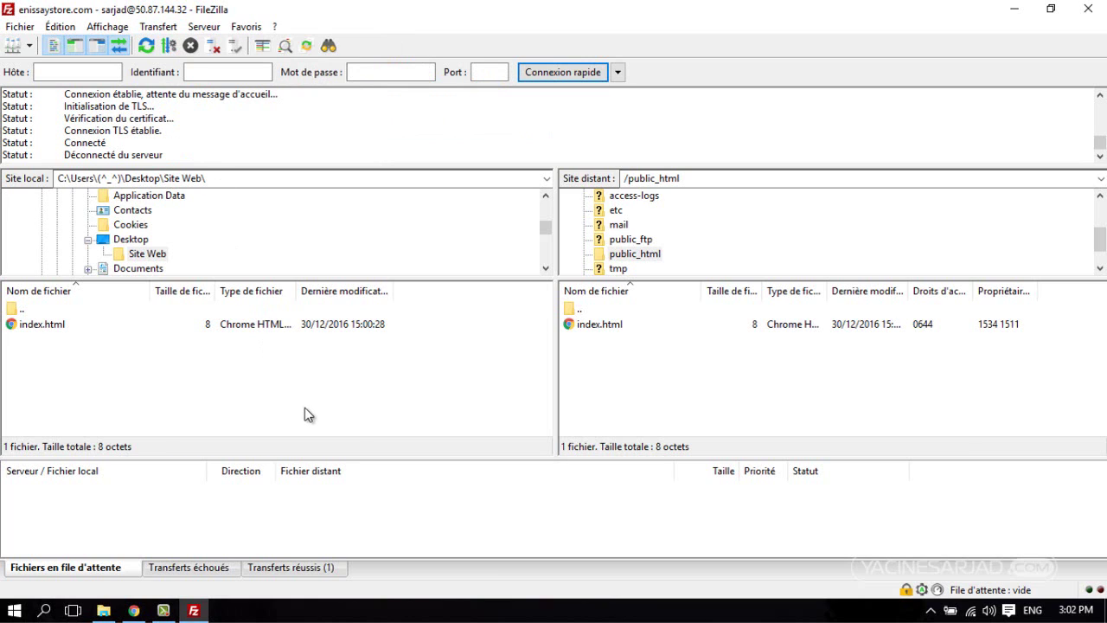